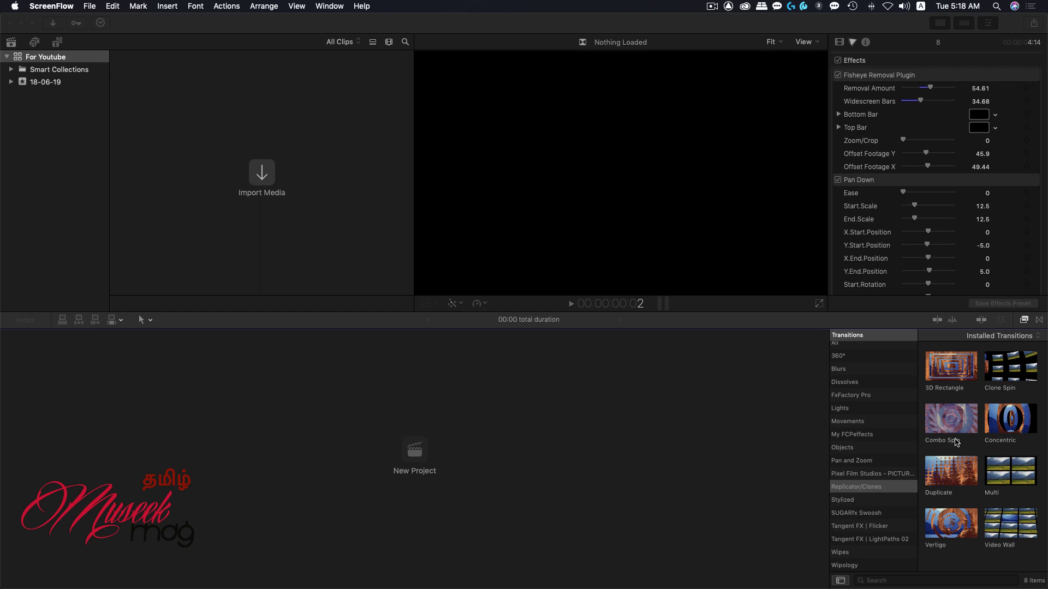
Preview the 3D Rectangle and Combo Spin transitions, briefly bringing up Combo Spin's options.
left_click(947, 375)
left_click(949, 375)
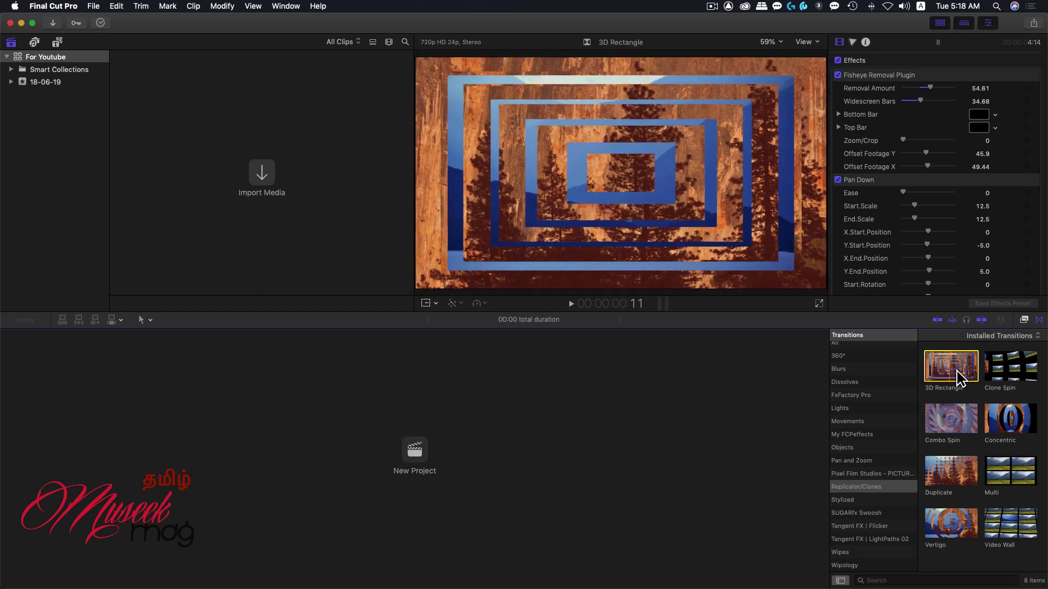
left_click(955, 429)
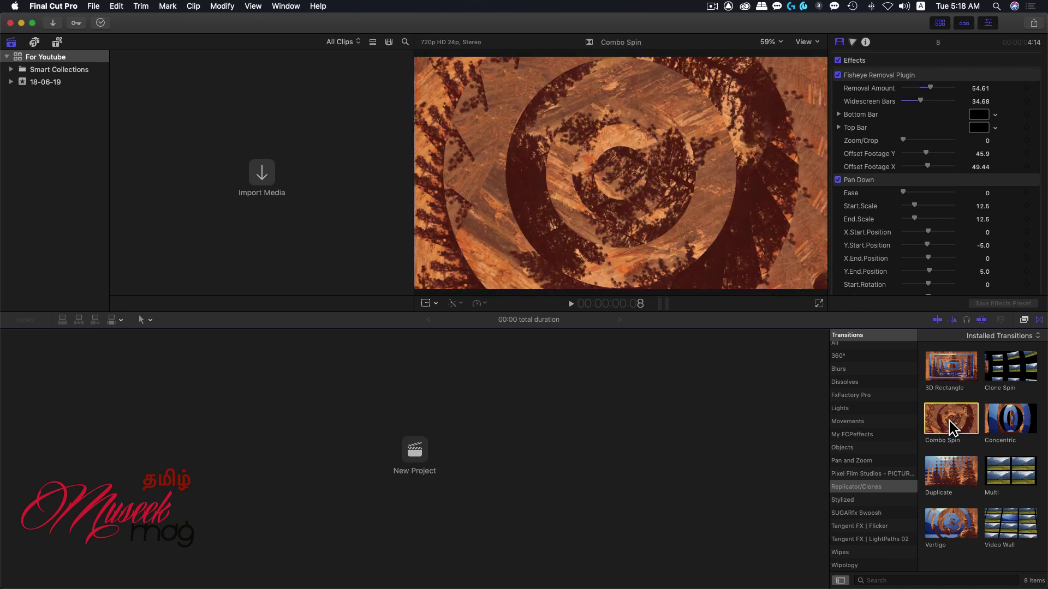
right_click(944, 420)
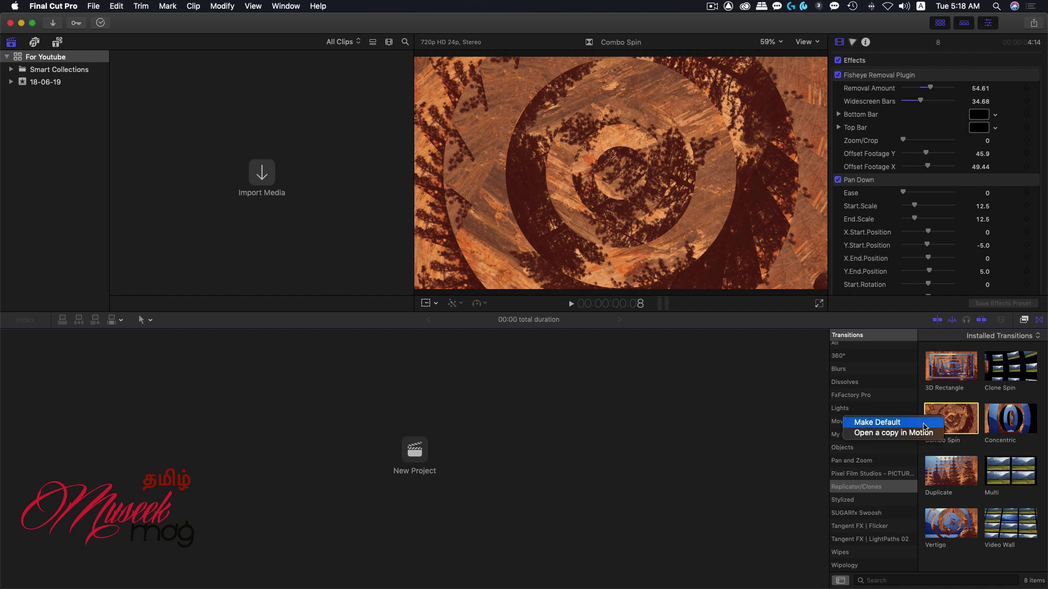
left_click(966, 421)
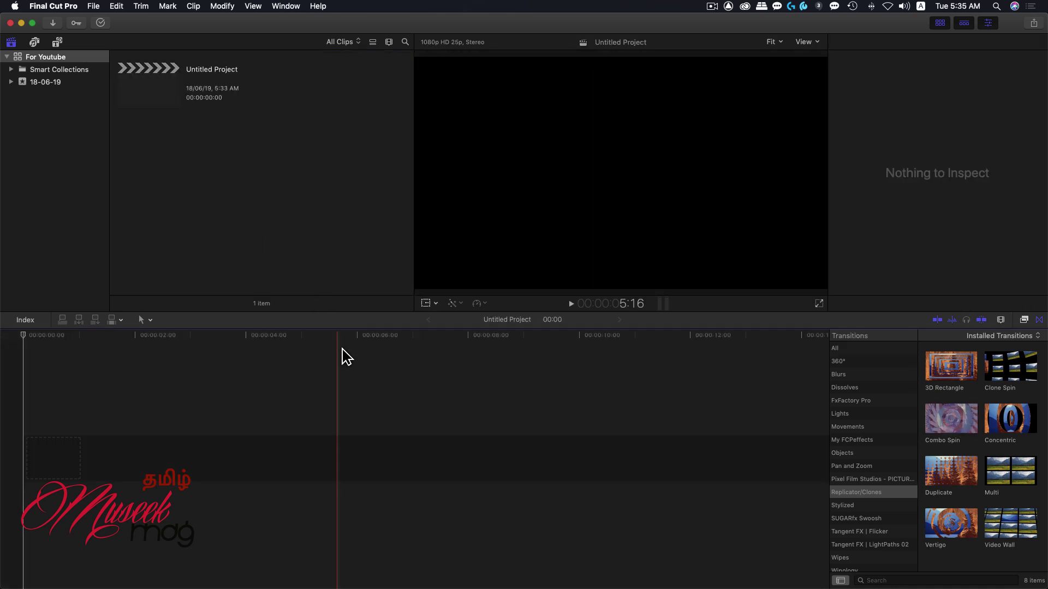
Launch Motion from the Dock.
mouse_move(376, 579)
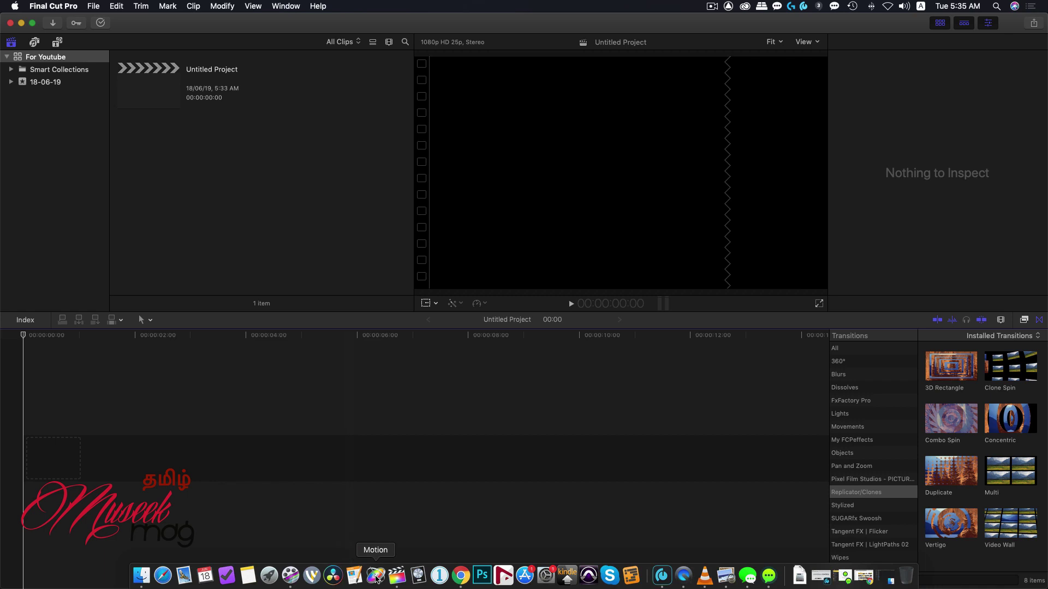
left_click(376, 577)
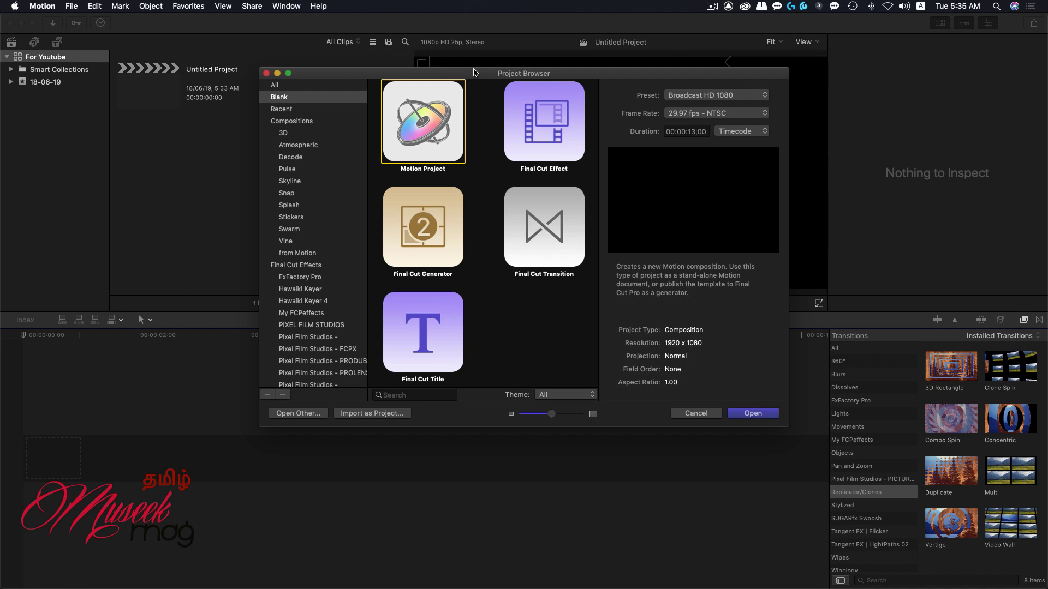
Browse Motion's 3D composition templates, previewing Graphical and Atmosphere, then return to Final Cut Pro.
left_click_drag(461, 71, 418, 88)
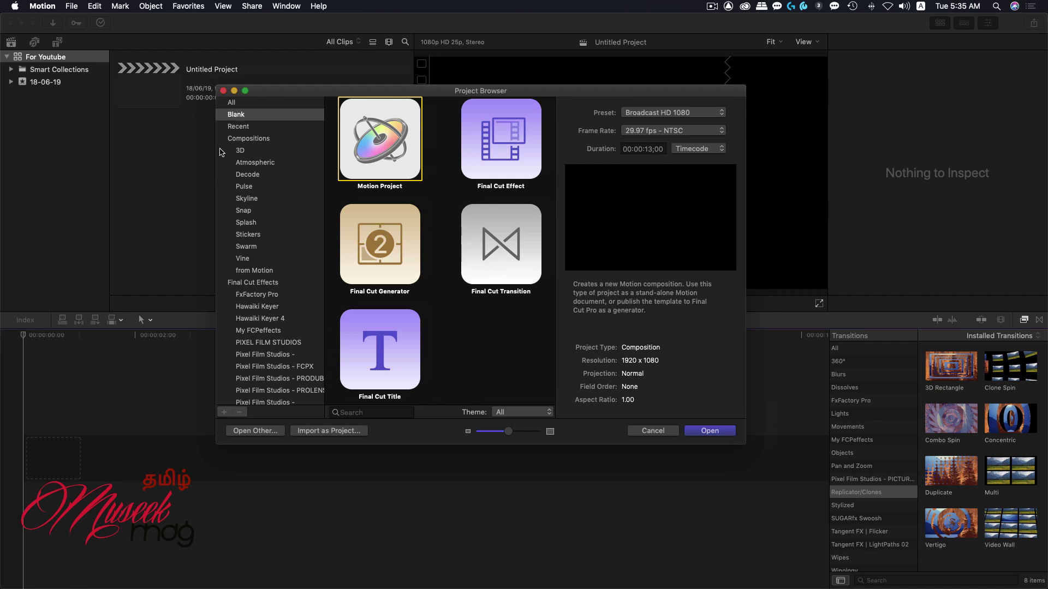
left_click(251, 141)
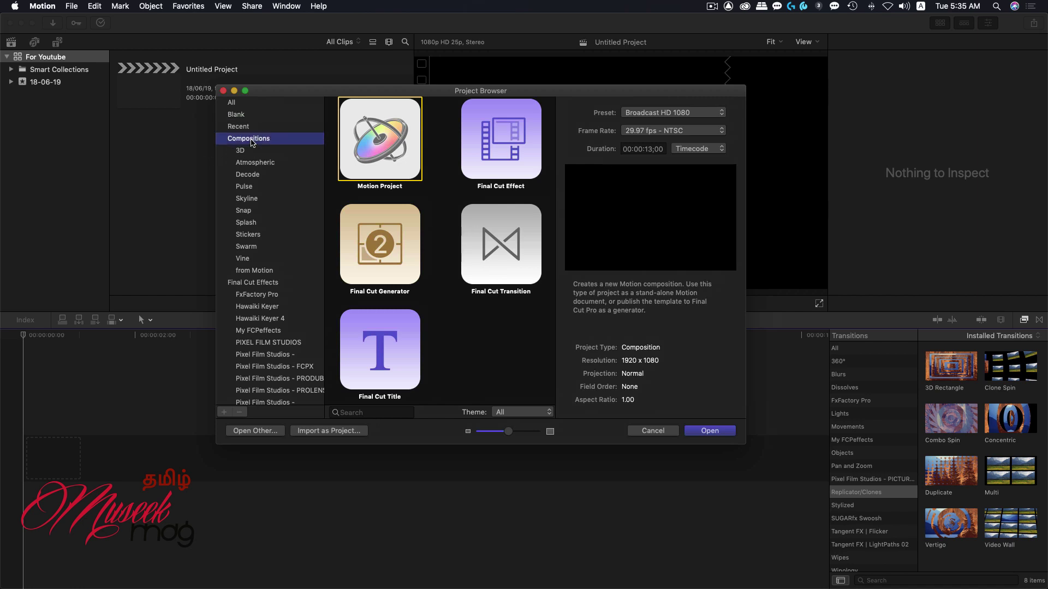
left_click(244, 153)
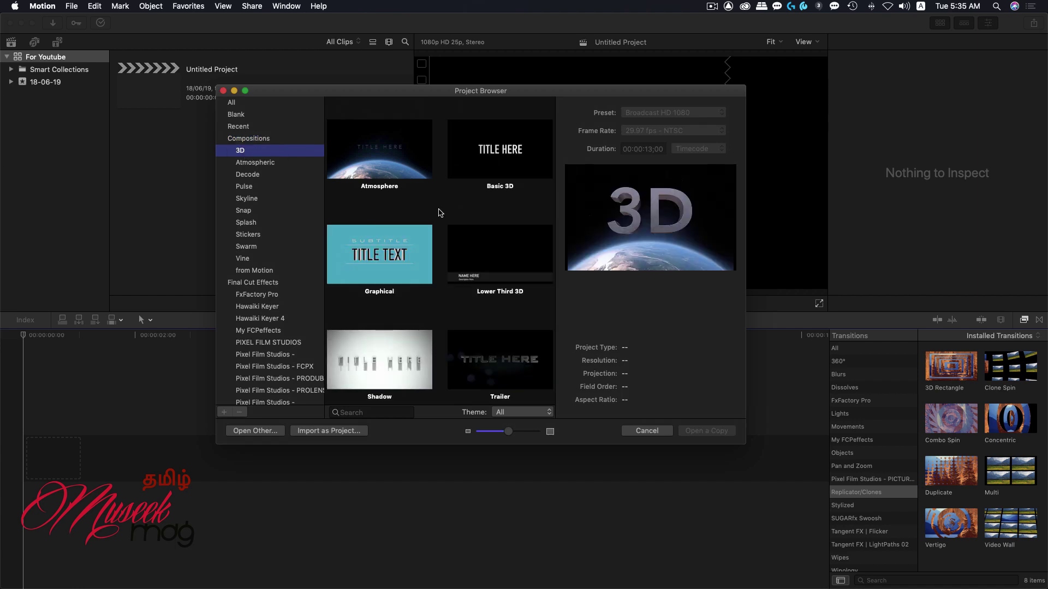
left_click(376, 256)
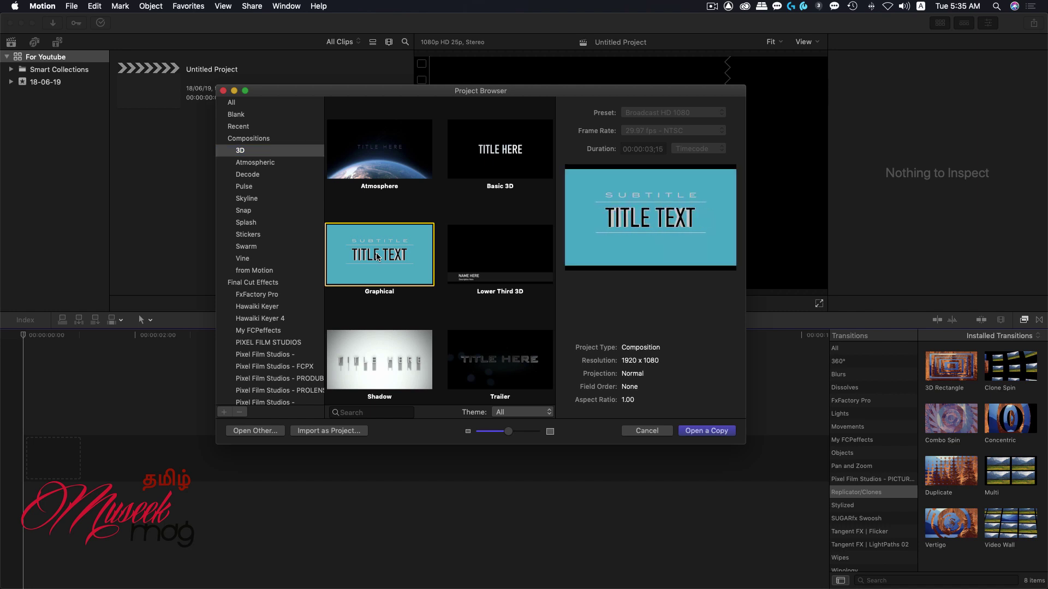
left_click(369, 157)
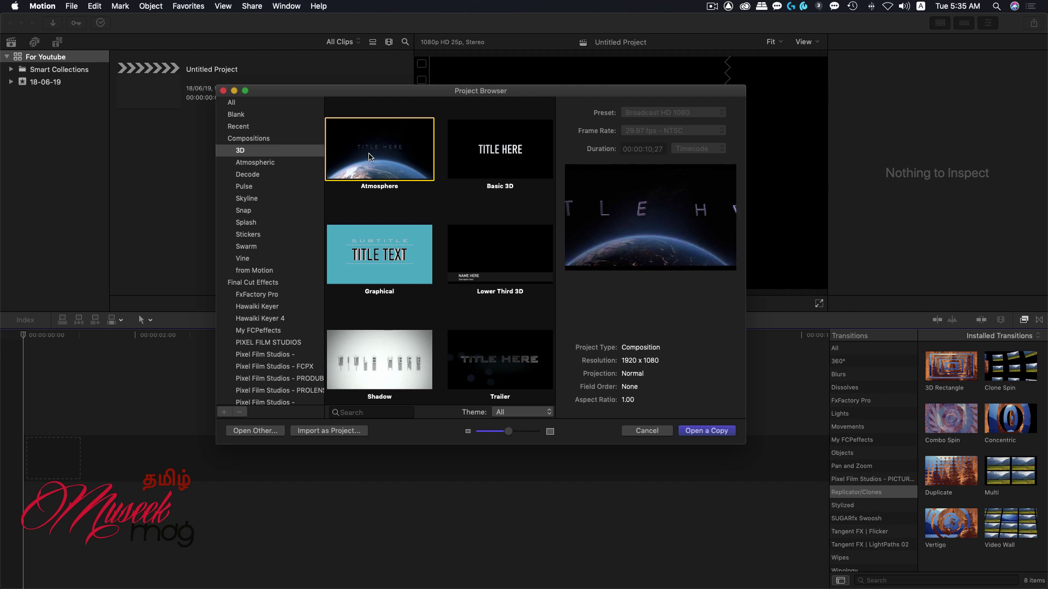
left_click(25, 146)
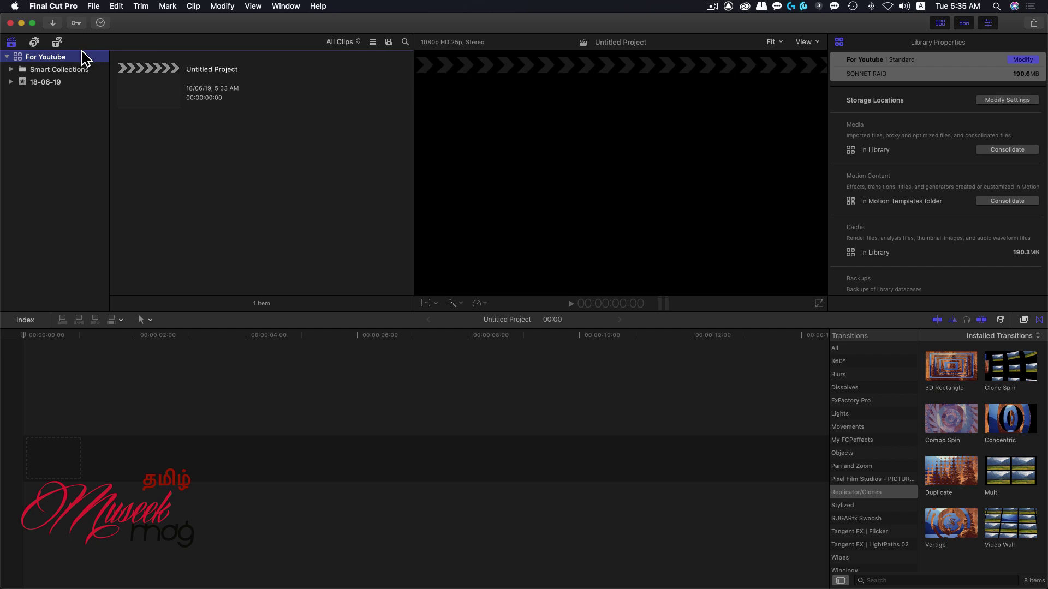
Show the 3D Cinematic titles in the Titles and Generators sidebar and preview Atmosphere.
left_click(61, 46)
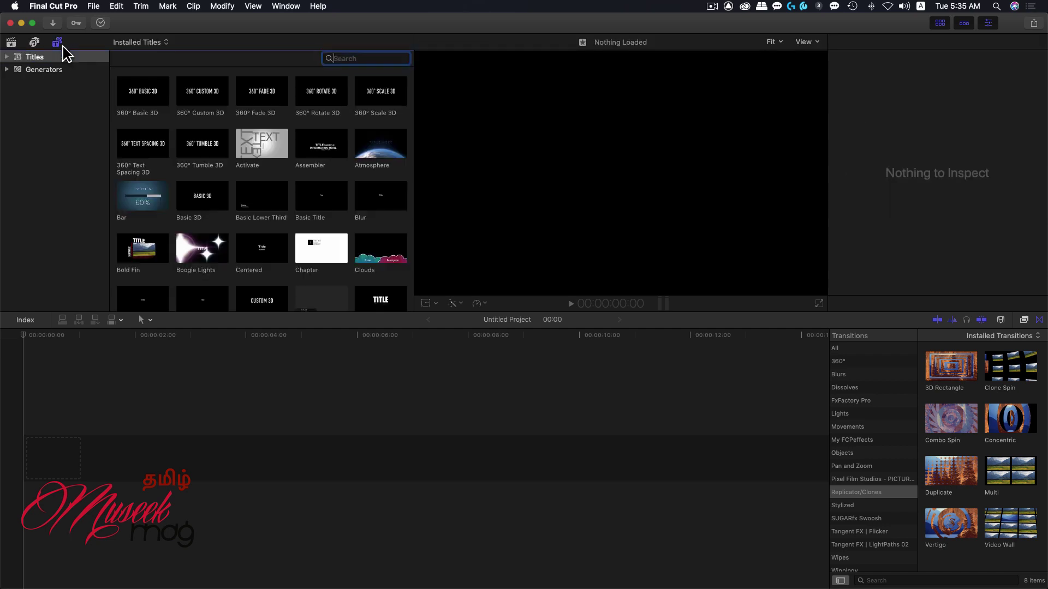
left_click(11, 57)
left_click(30, 70)
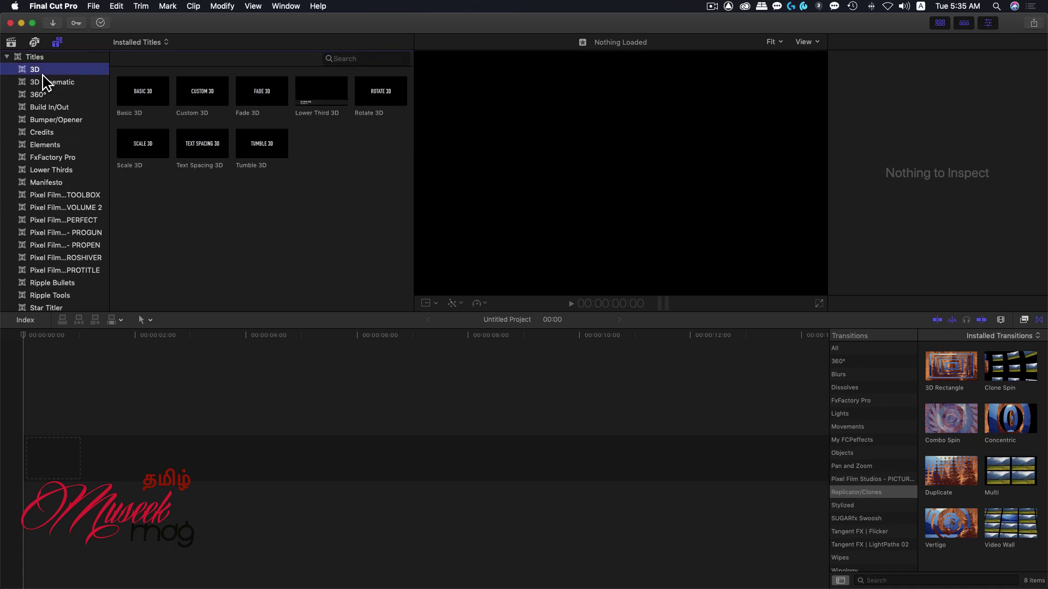
left_click(45, 83)
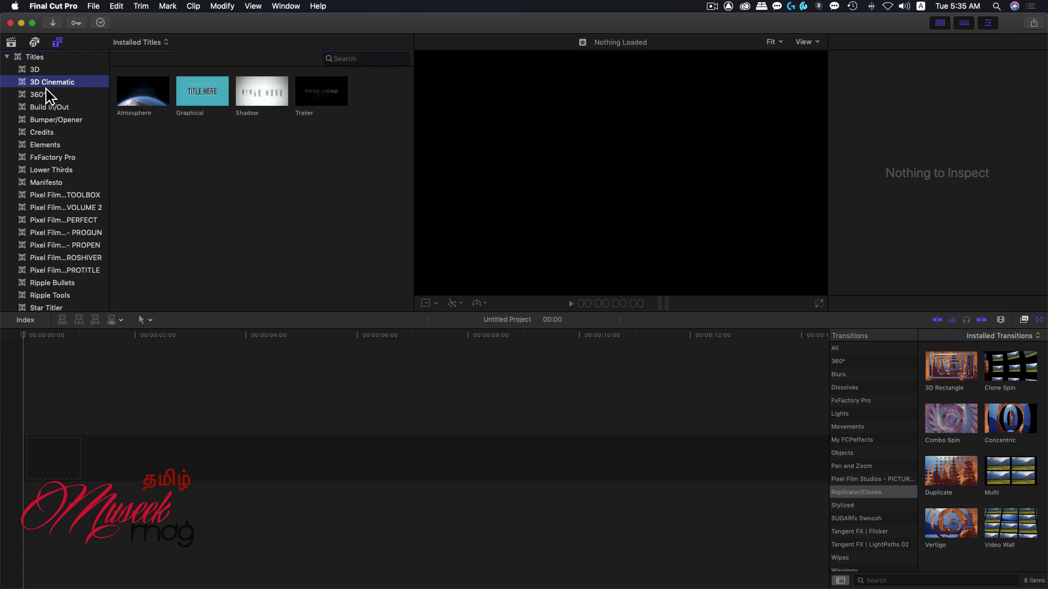
left_click(147, 104)
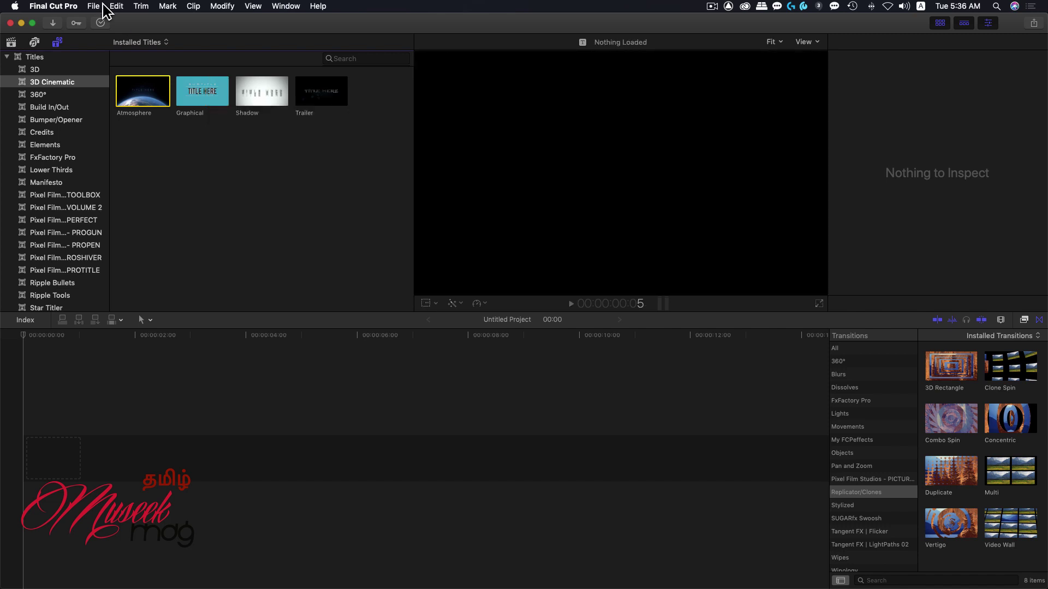
Browse the Atmospheric, Decode, Pulse, Skyline and Swarm compositions, then open a copy of Swarm-Open.
left_click(376, 583)
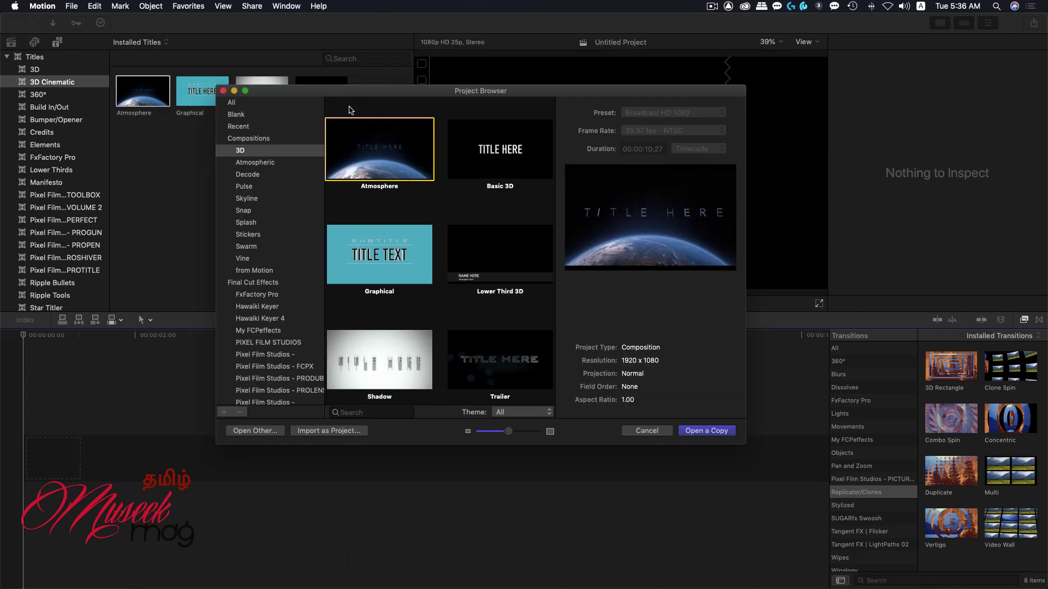
left_click(257, 162)
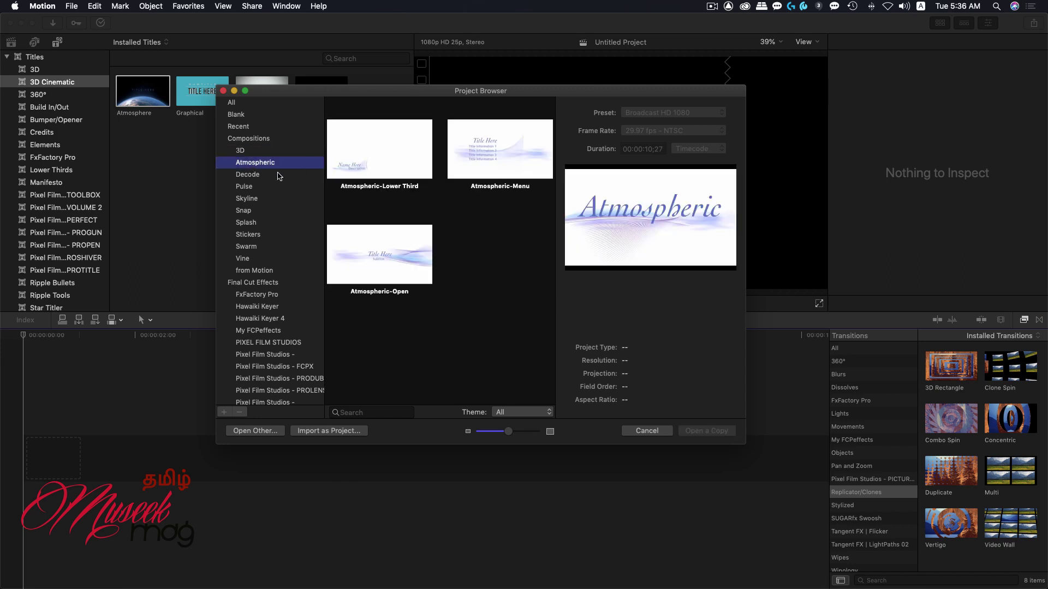
left_click(269, 174)
left_click(245, 188)
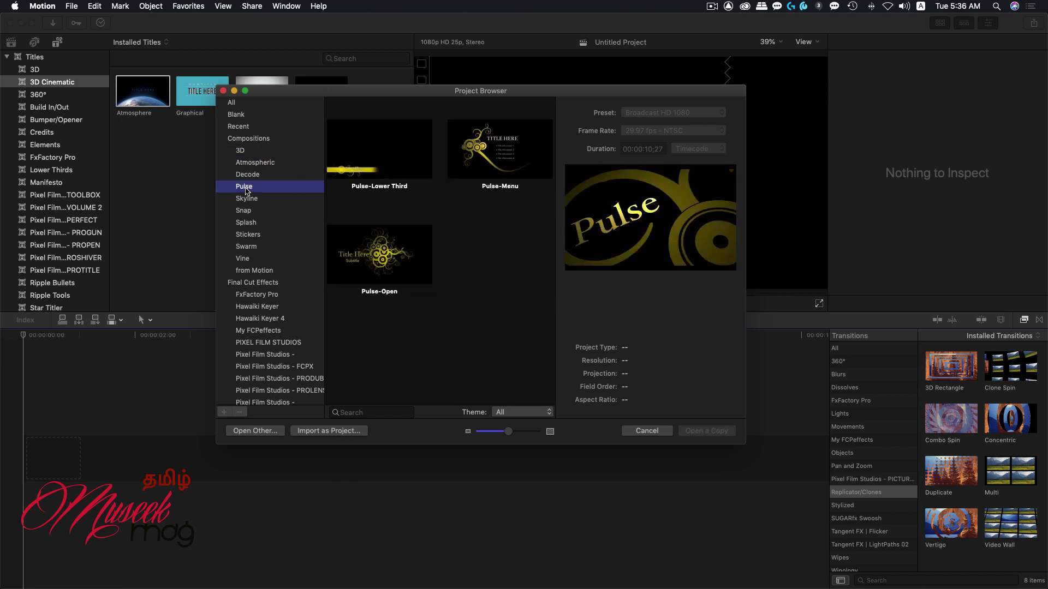
left_click(258, 201)
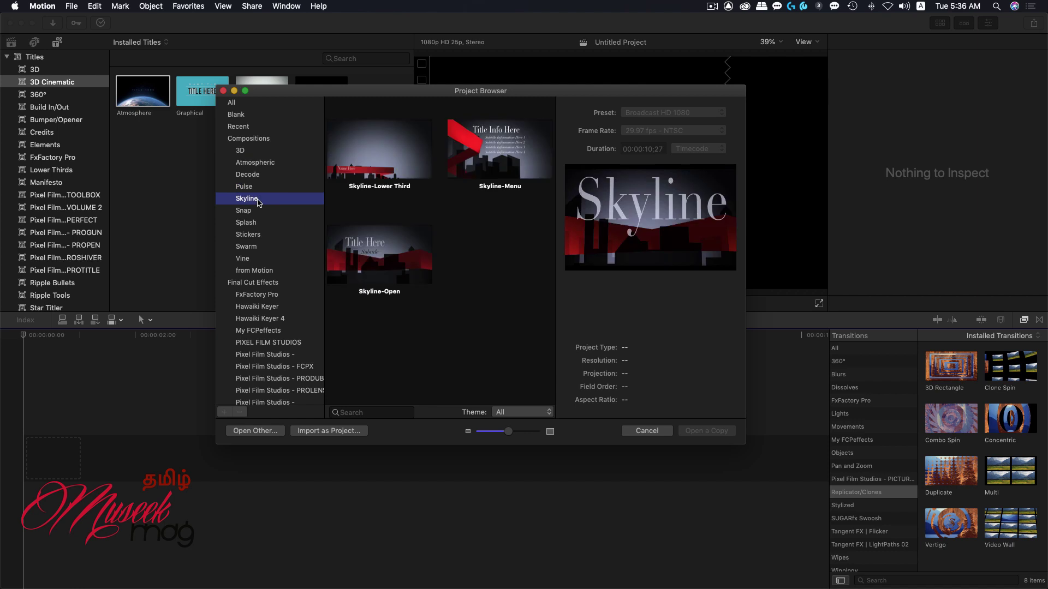
left_click(254, 247)
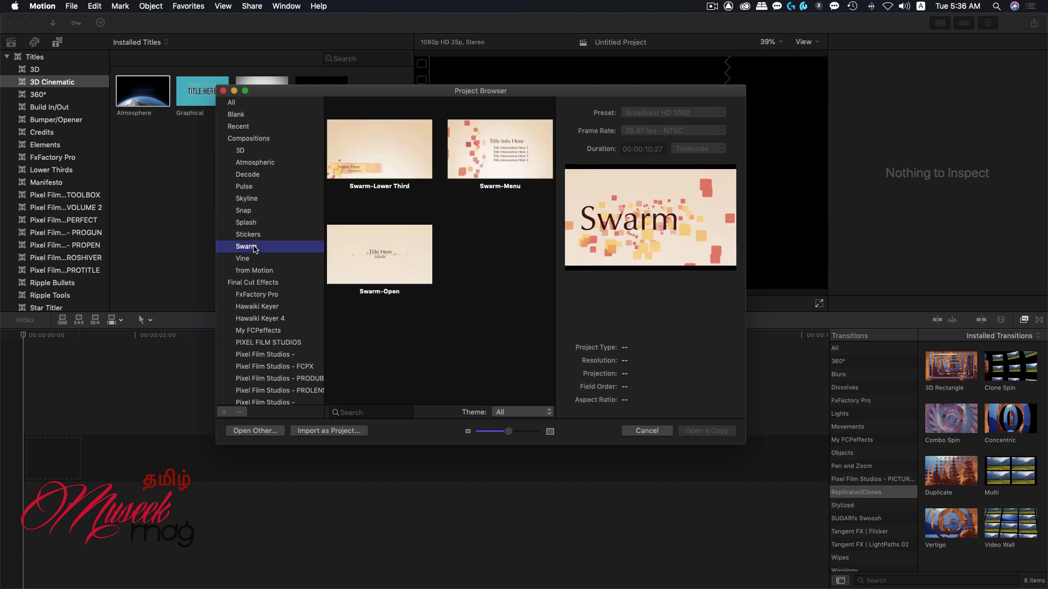
left_click(367, 250)
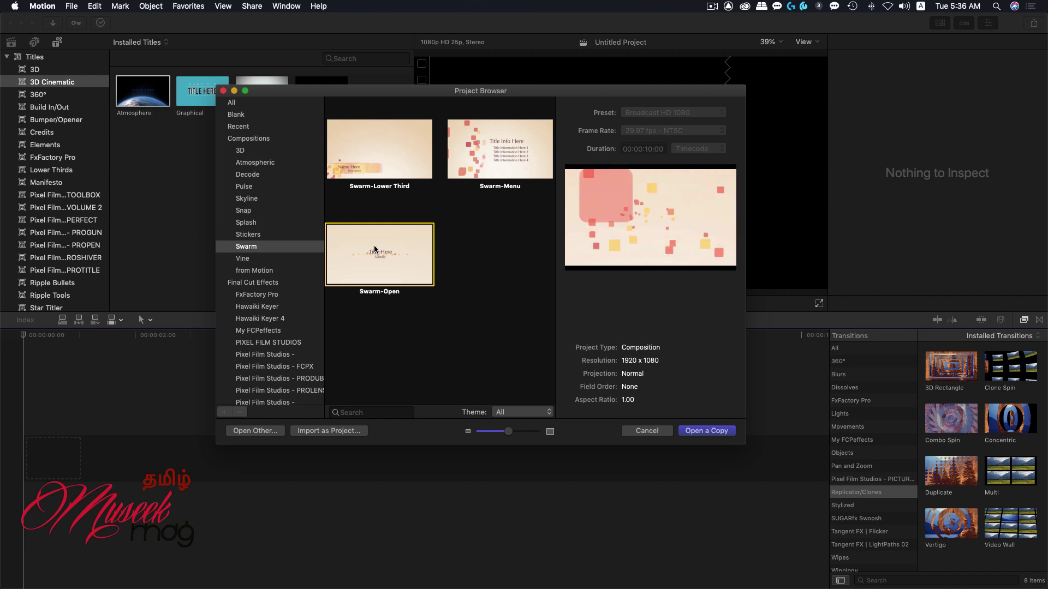
left_click(706, 430)
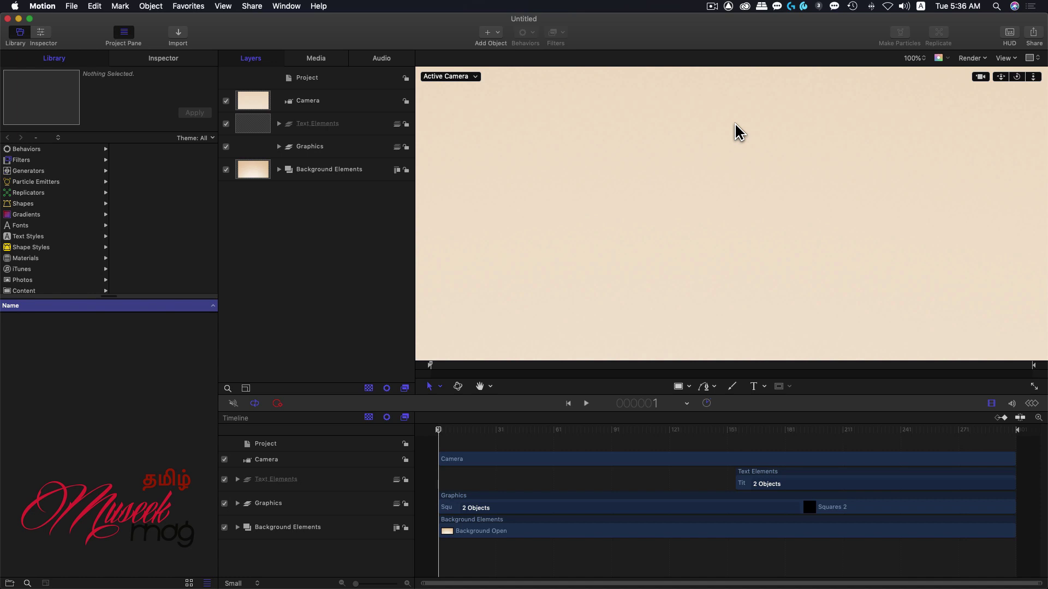
Set the canvas zoom to Fit and play the Swarm-Open composition.
left_click(919, 60)
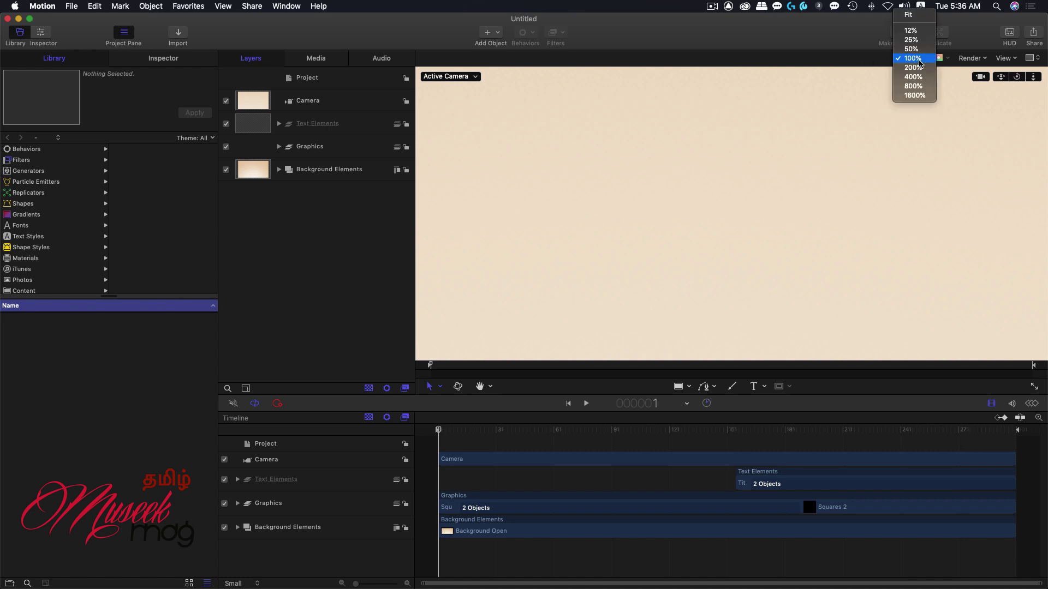
left_click(910, 16)
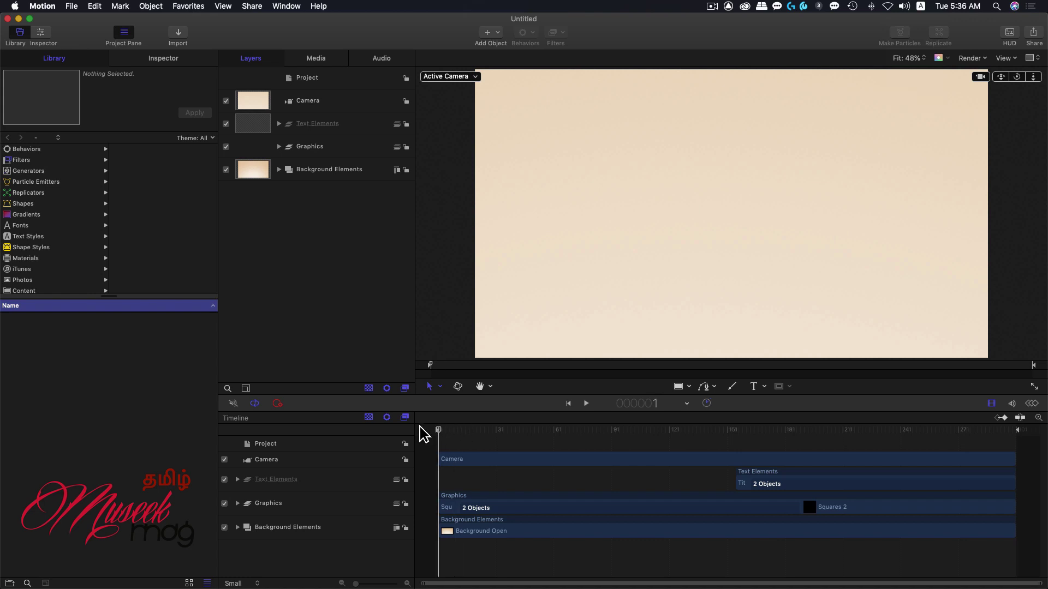
key("space")
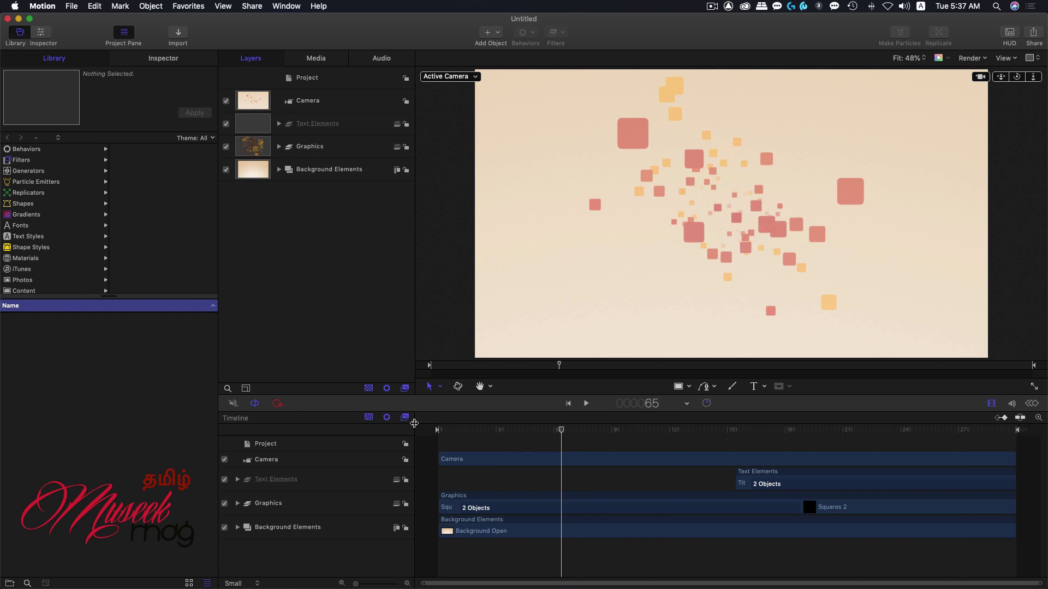
left_click(70, 8)
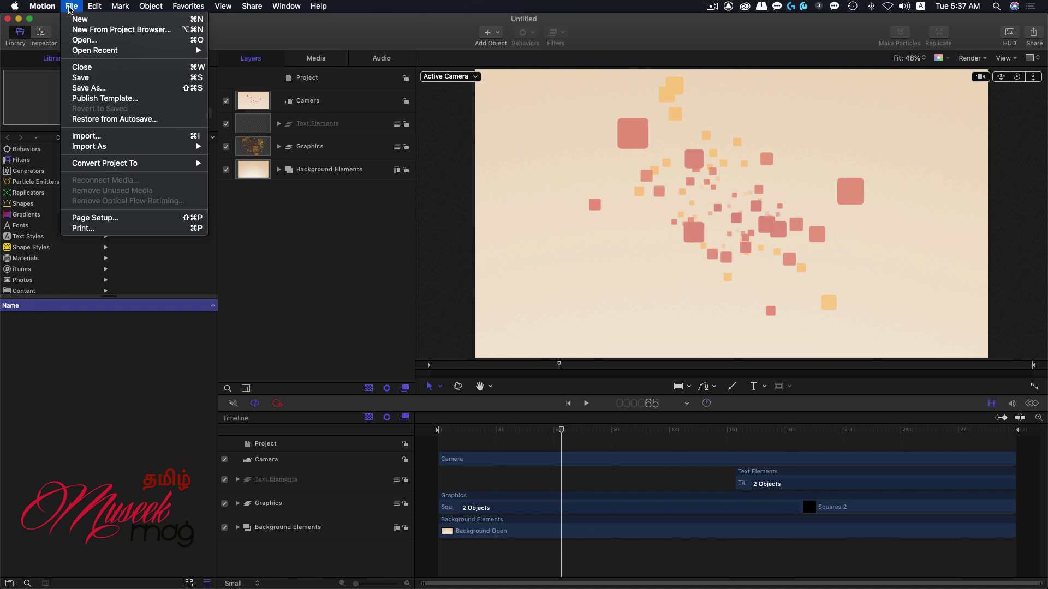
Publish 'Temp from Motion' as a Final Cut generator in a new 'From motion Template' category.
left_click(96, 99)
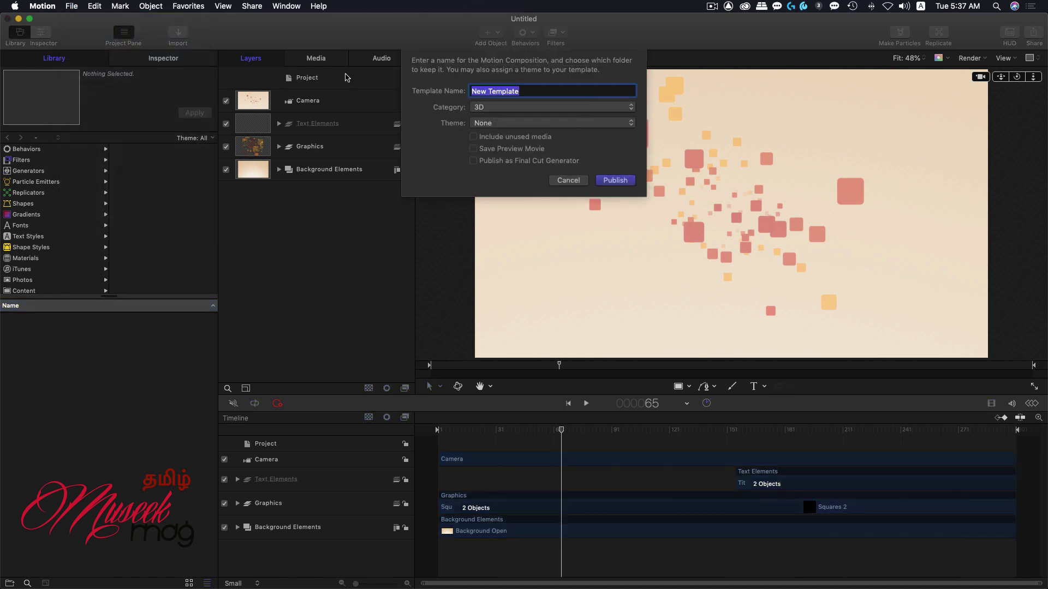
type("Temp from Motion")
left_click(494, 109)
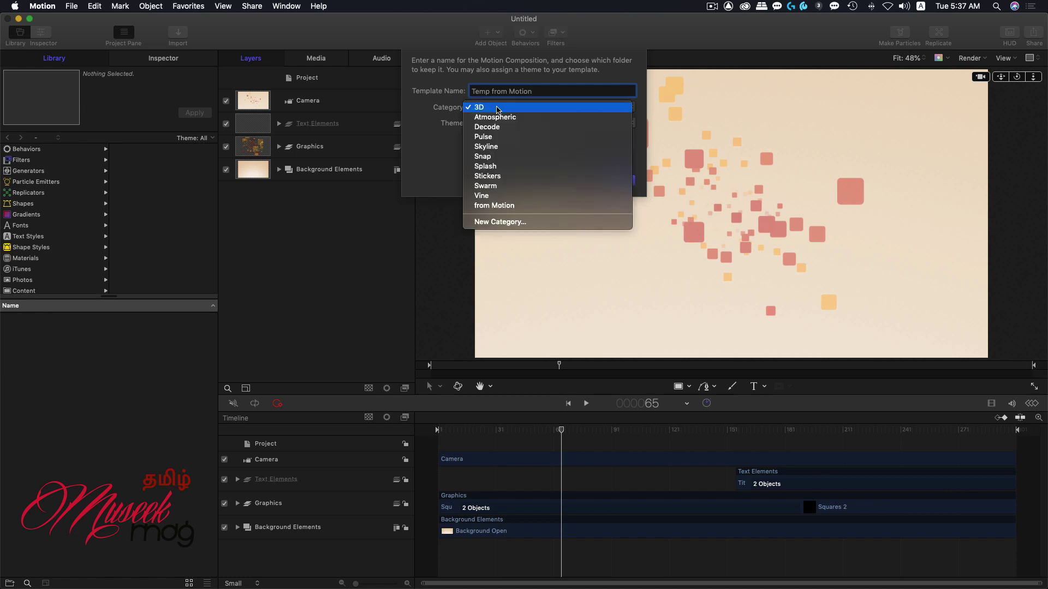
left_click(510, 223)
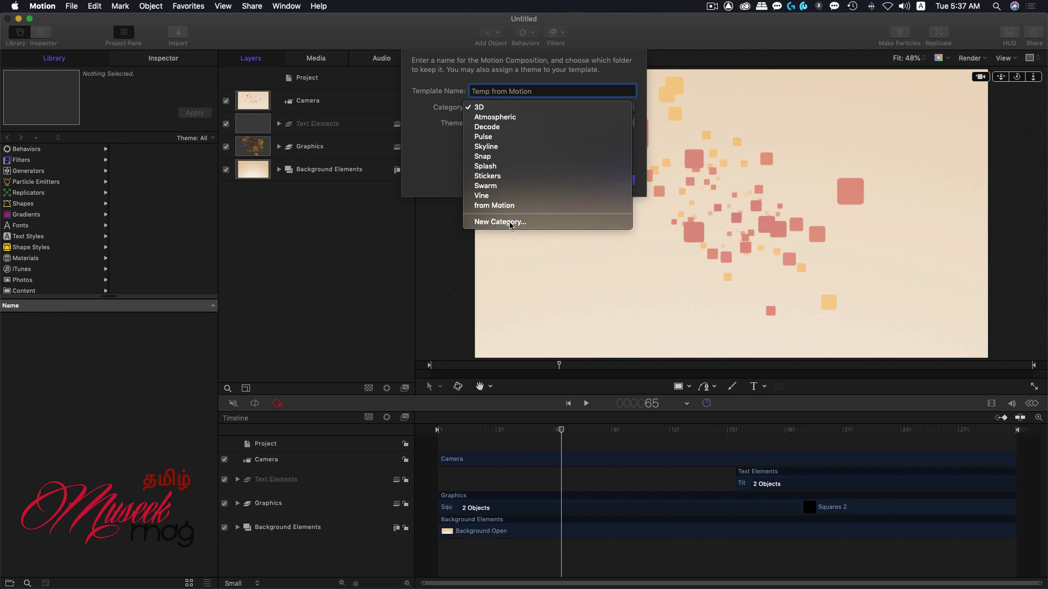
type("From motion Template")
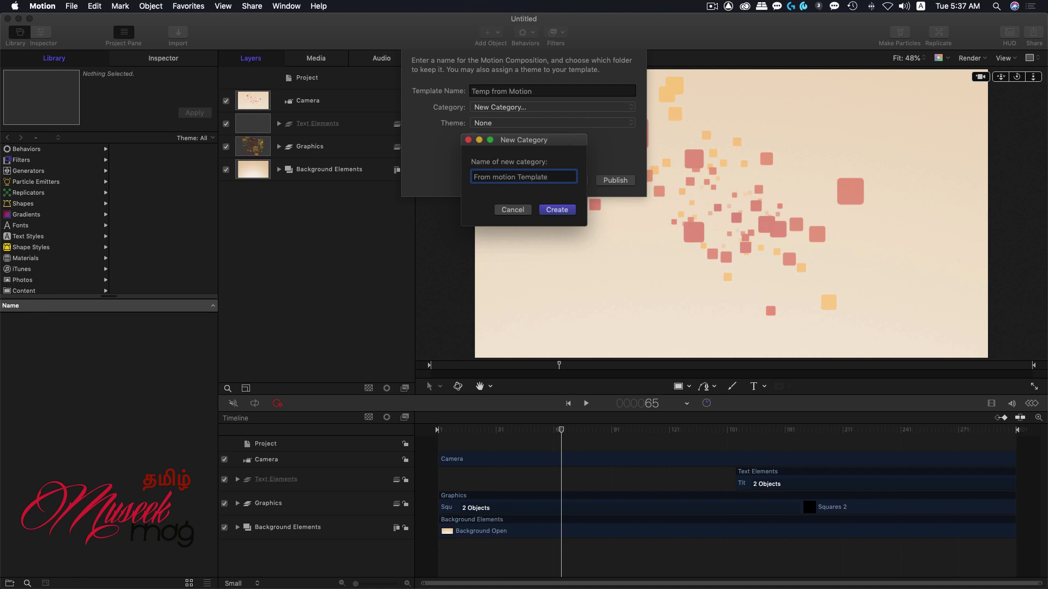
left_click(560, 212)
left_click(558, 214)
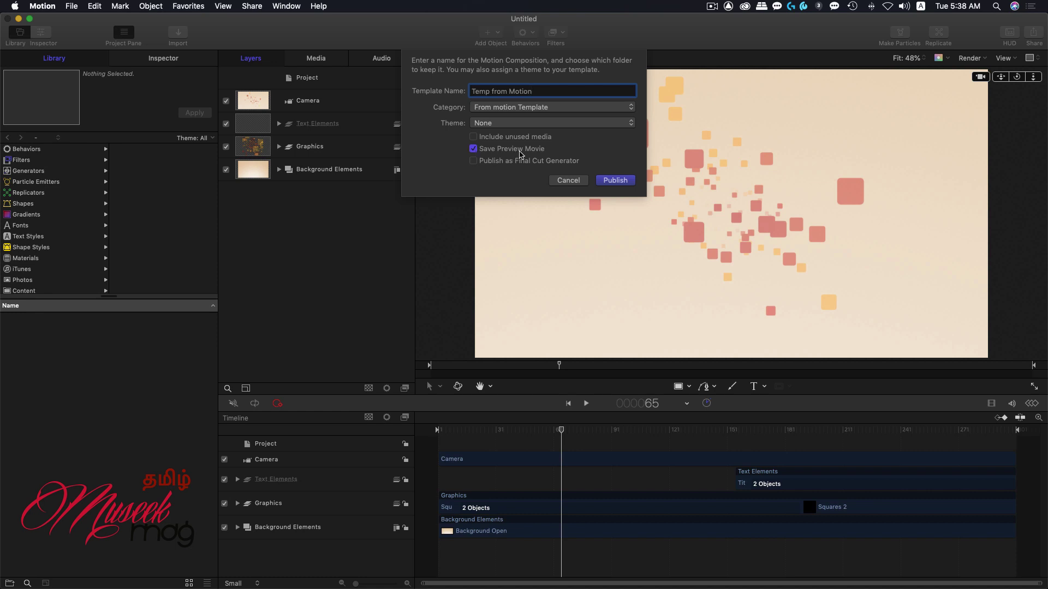
left_click(473, 160)
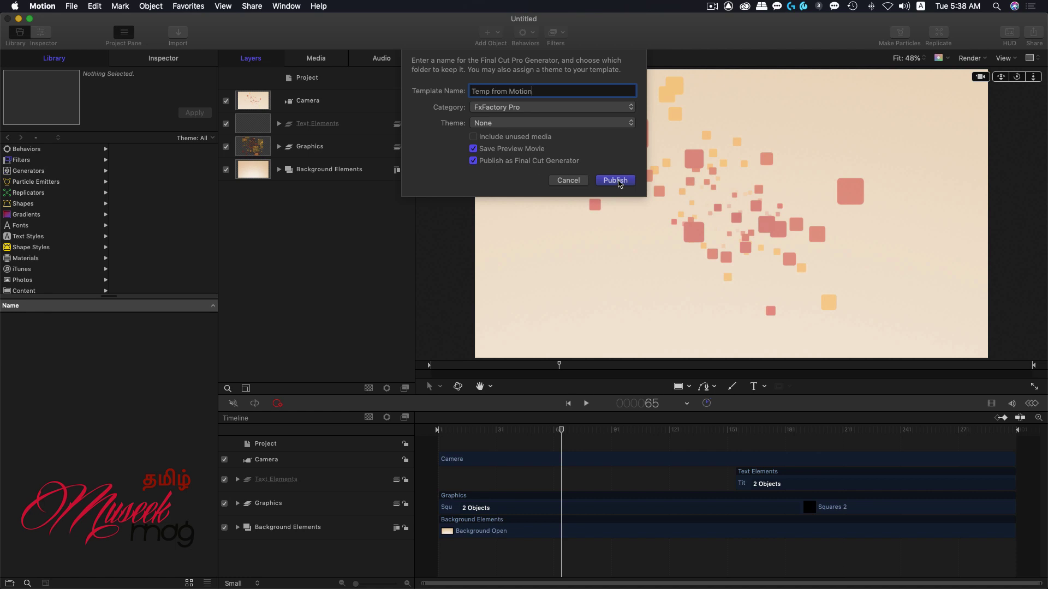
left_click(616, 181)
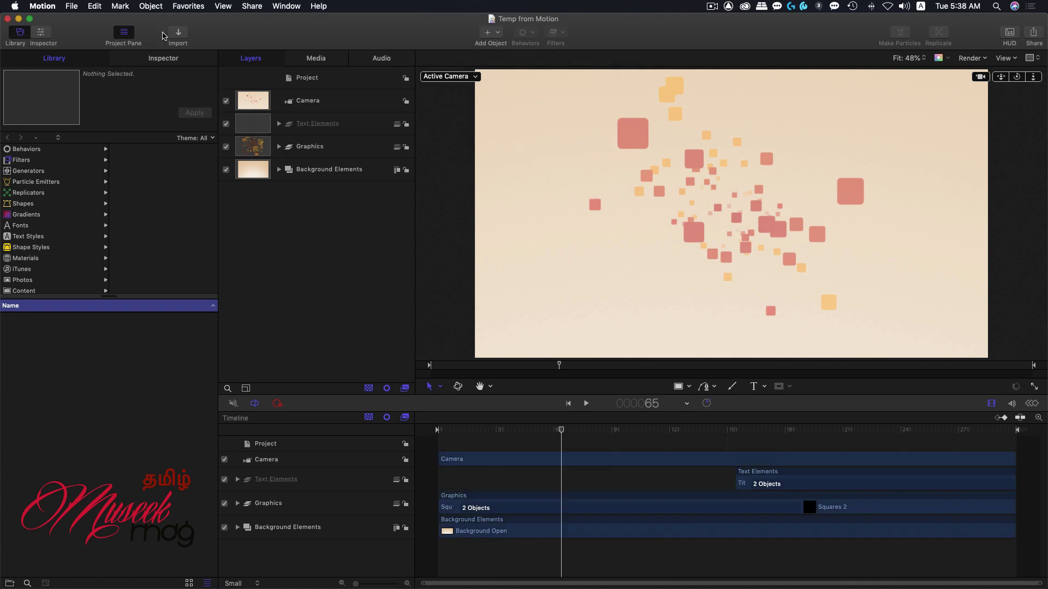
Hide Motion and select the Temp from Motion generator in Final Cut Pro's Generators browser.
left_click(46, 4)
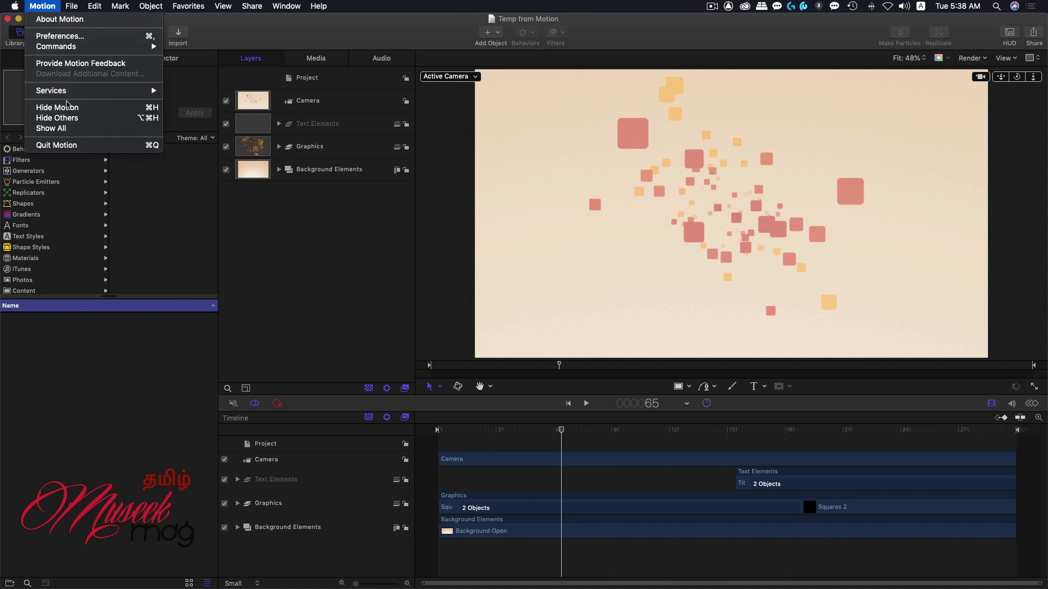
left_click(67, 108)
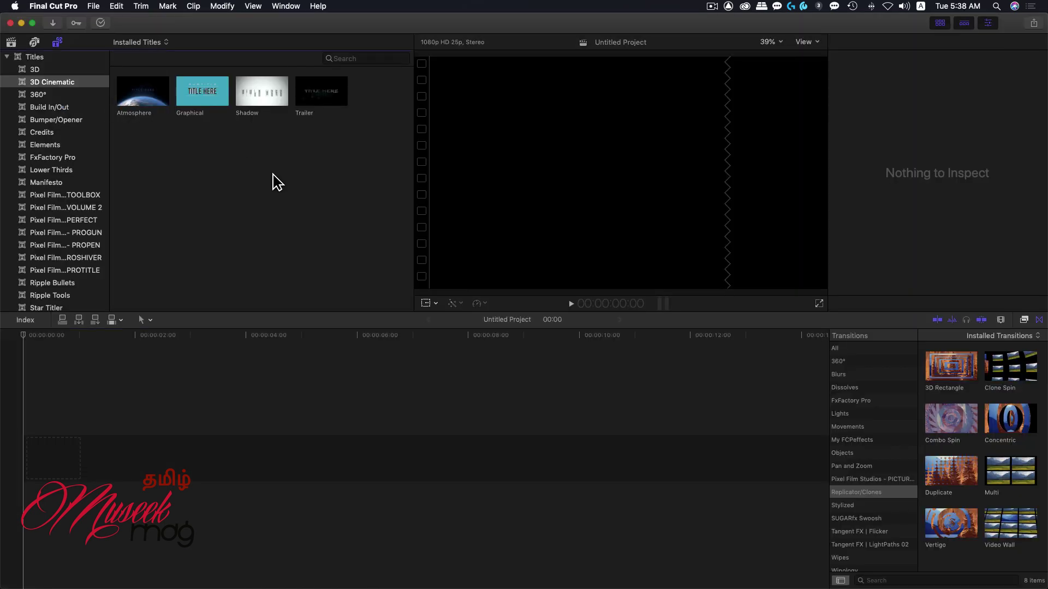
left_click(7, 56)
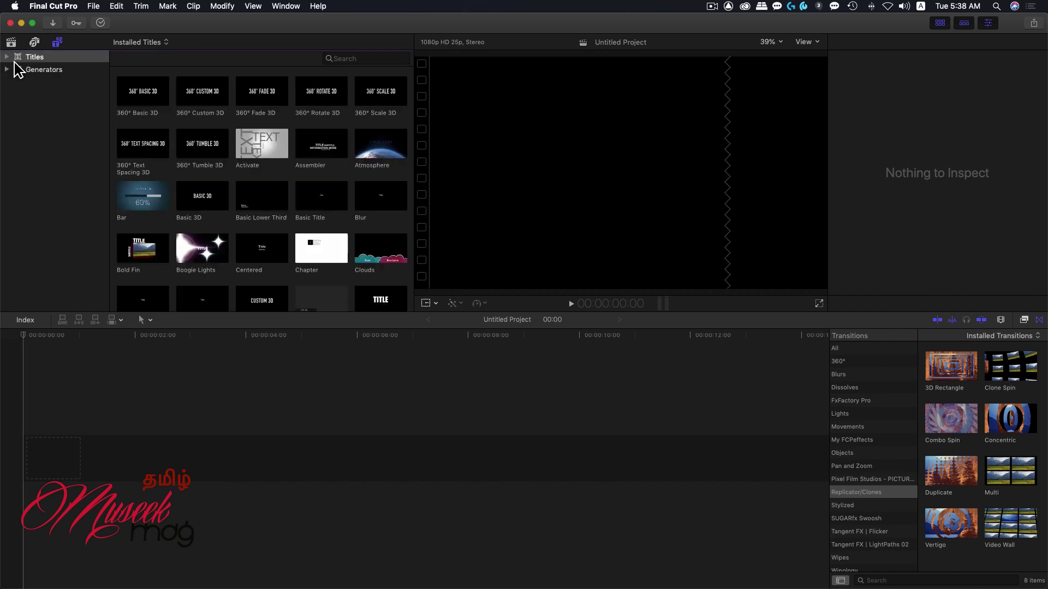
left_click(43, 70)
scroll(253, 188, "down", 5)
scroll(253, 190, "down", 3)
scroll(253, 190, "up", 3)
left_click(260, 281)
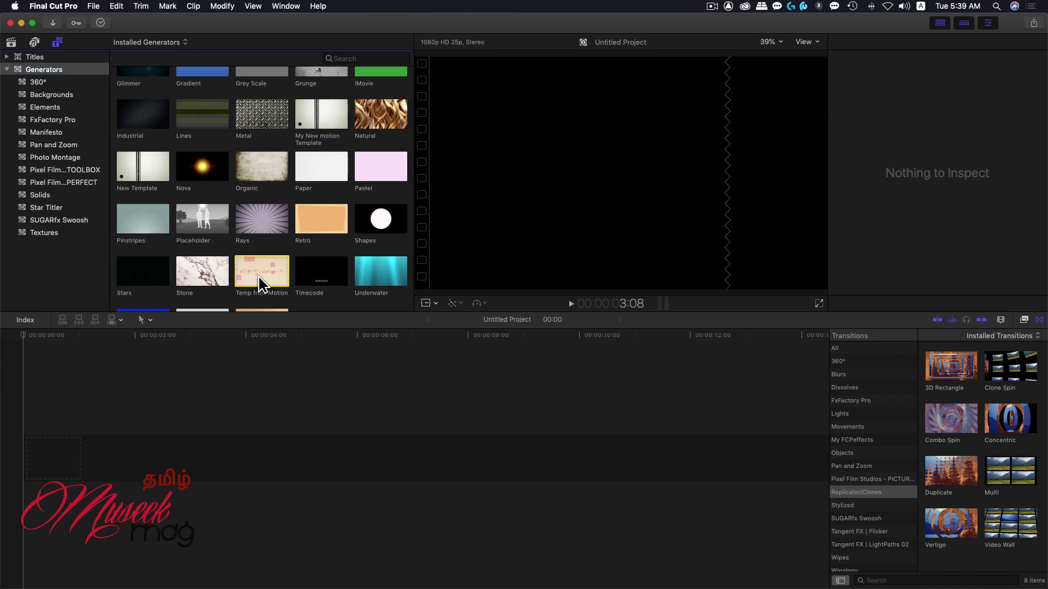
Append the generator to the timeline and play it from the start.
key("e")
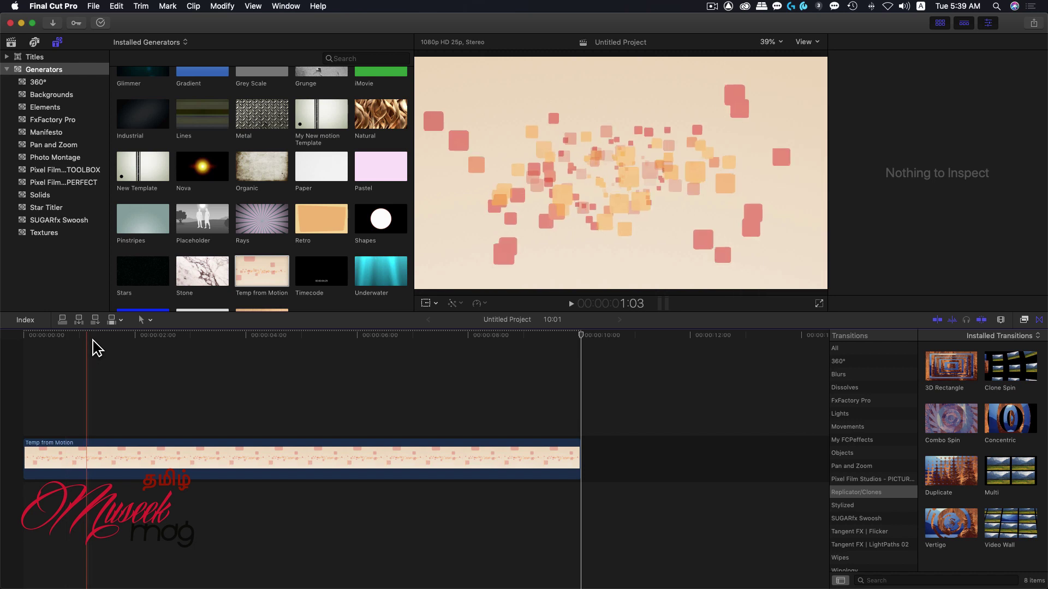
key("Home")
key("super+4")
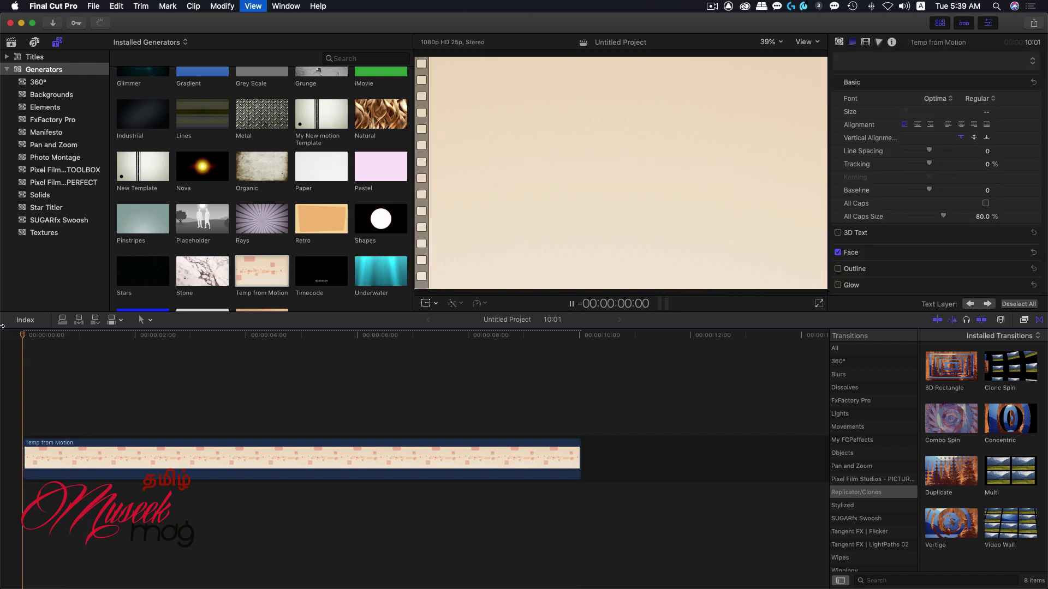
key("space")
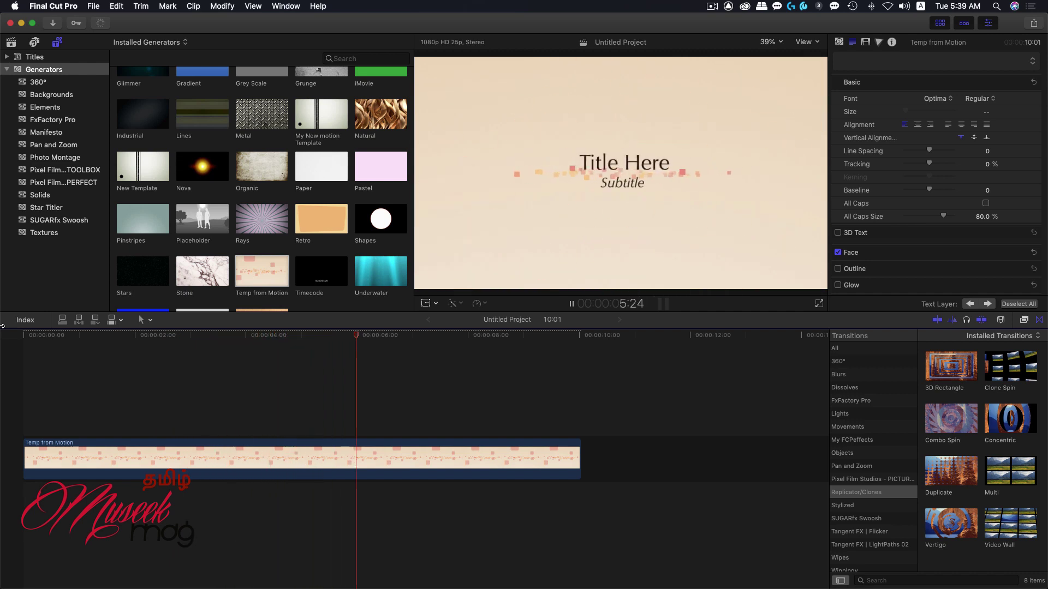
key("space")
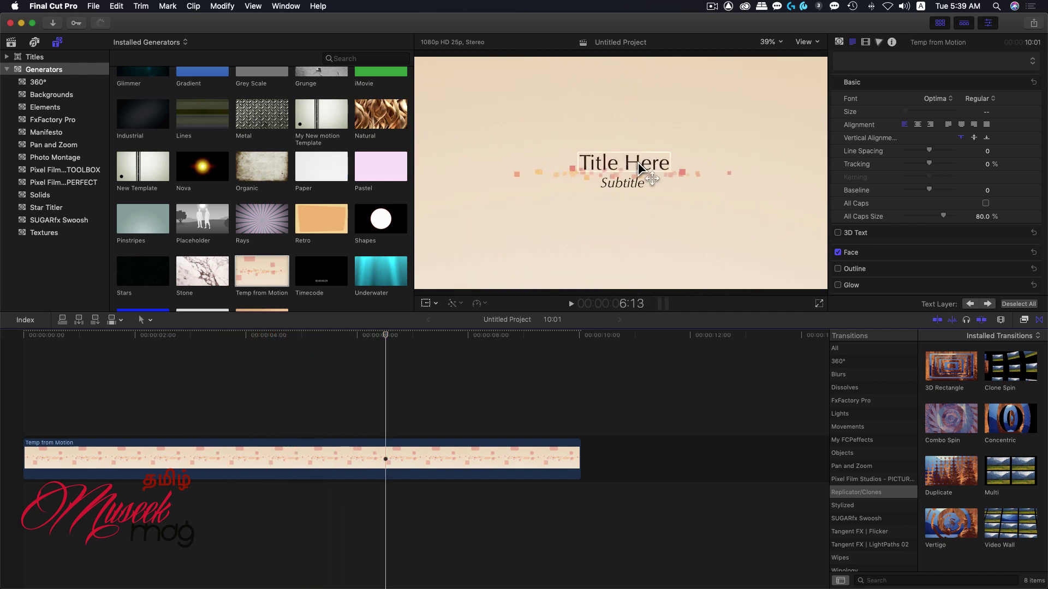
Replace the placeholder title with 'Museek Mag' and the subtitle with 'Presents'.
double_click(637, 164)
left_click(639, 172)
triple_click(640, 173)
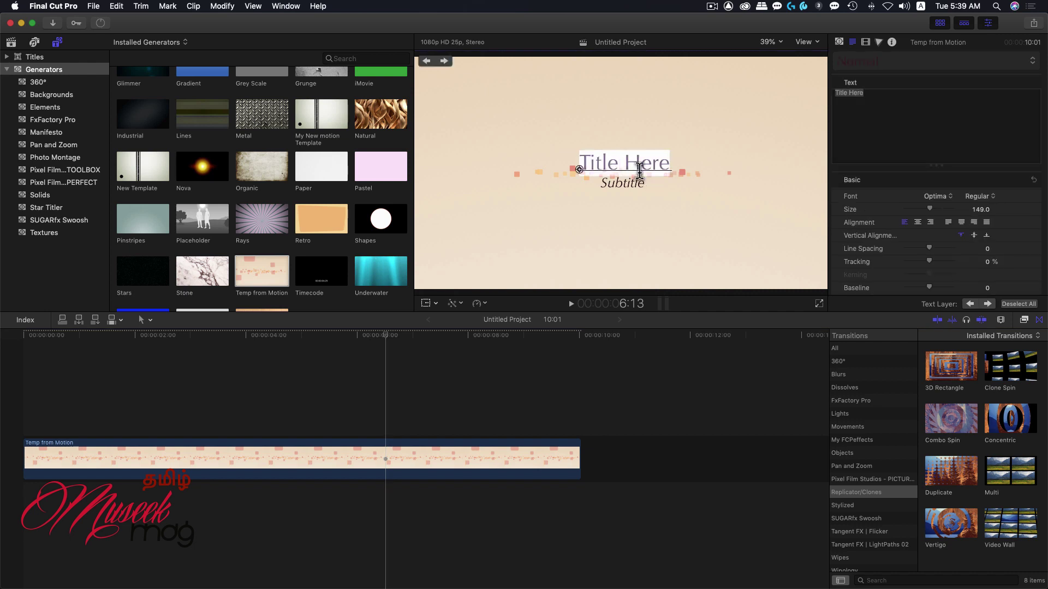
type("Museek Mag")
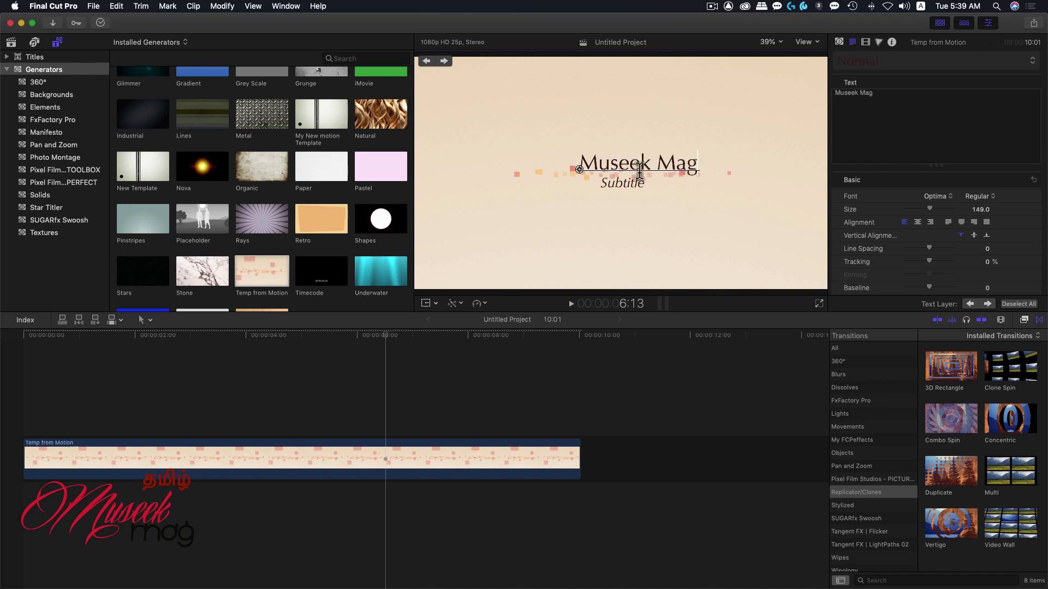
left_click(627, 195)
double_click(626, 195)
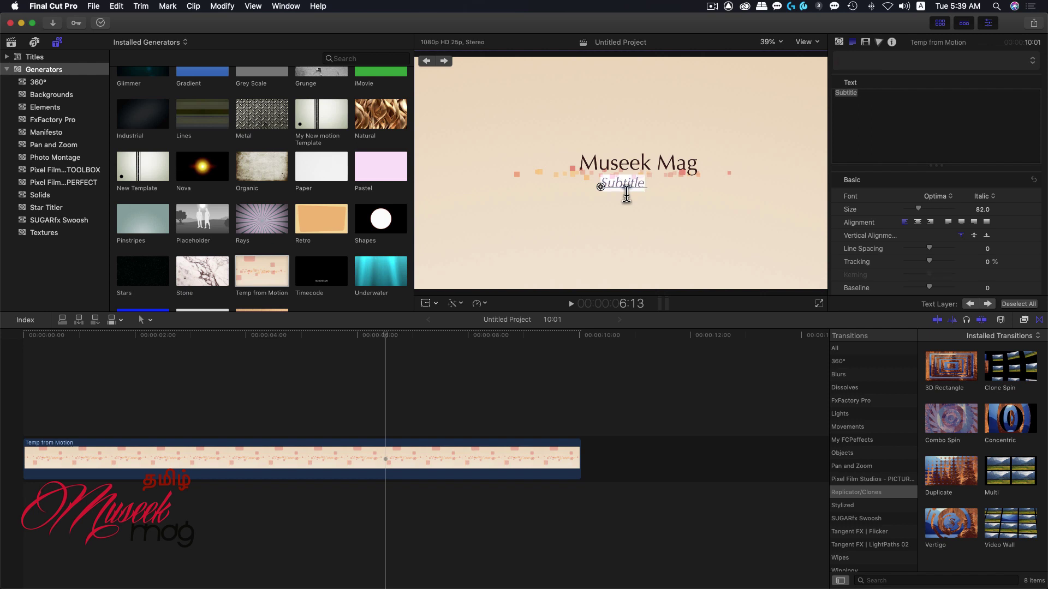
type("Presents")
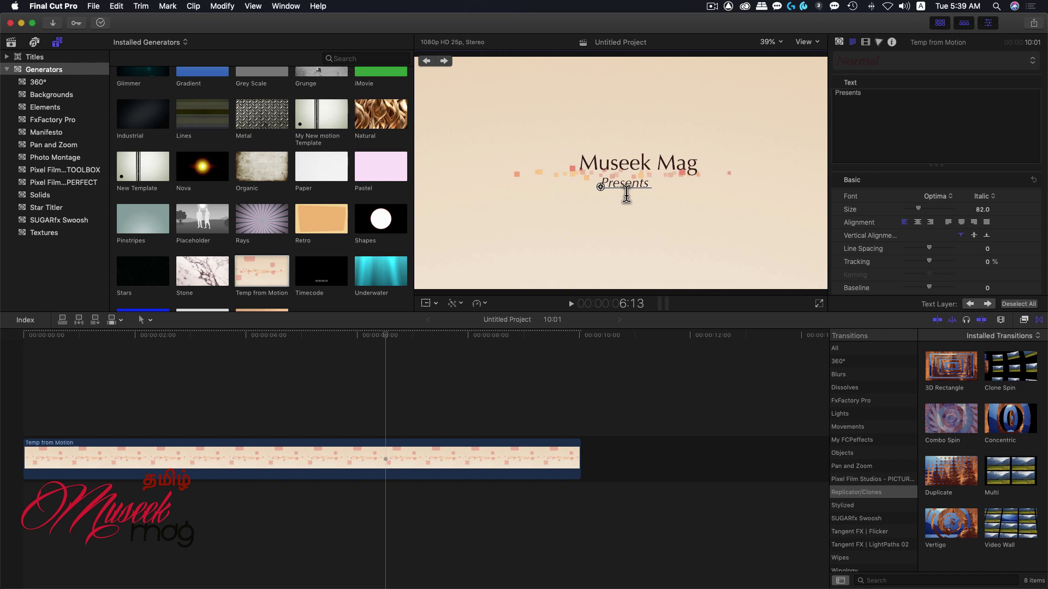
Replay the retitled generator from the start of the timeline.
left_click(174, 338)
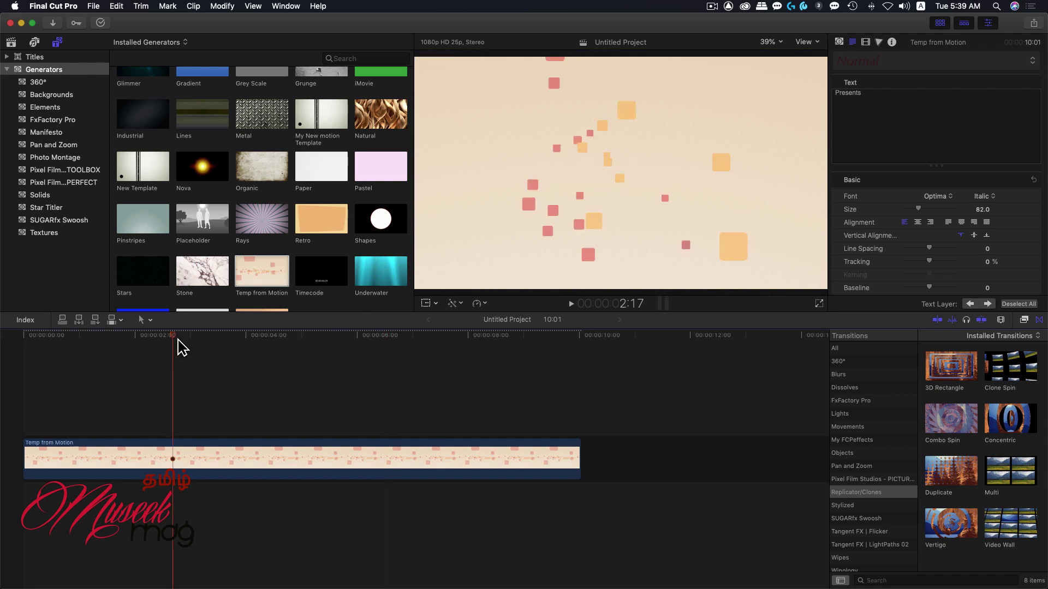
left_click(7, 346)
key("space")
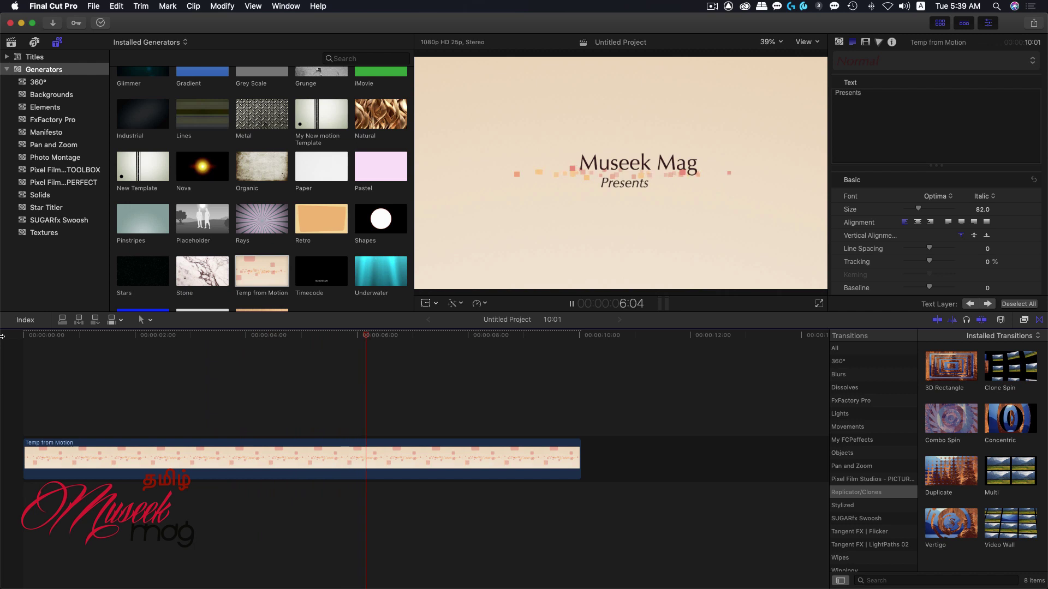
key("space")
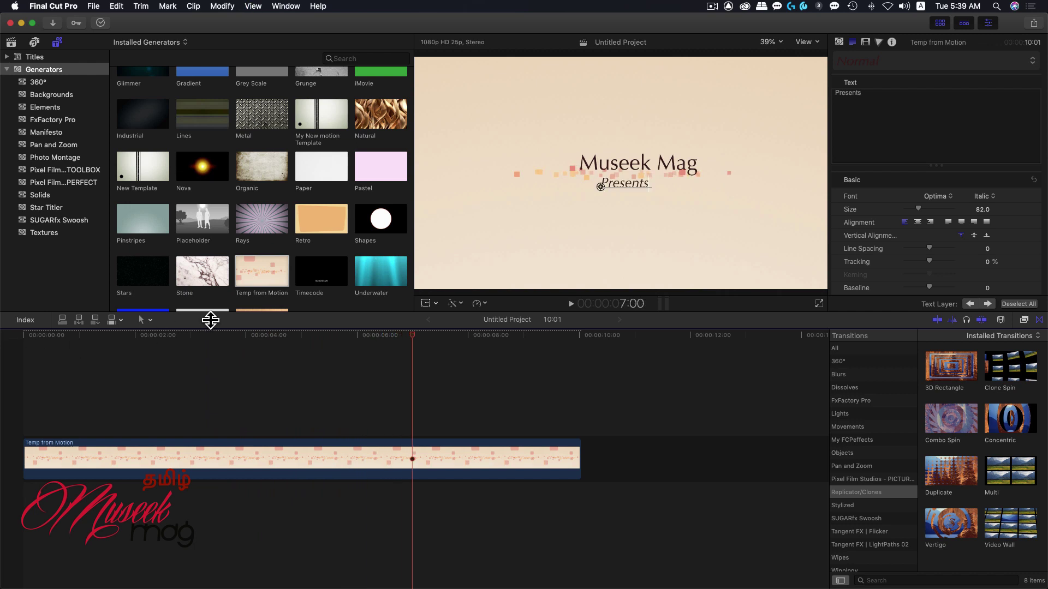
Select the whole Museek Mag title and apply the Octin Team font.
left_click(630, 166)
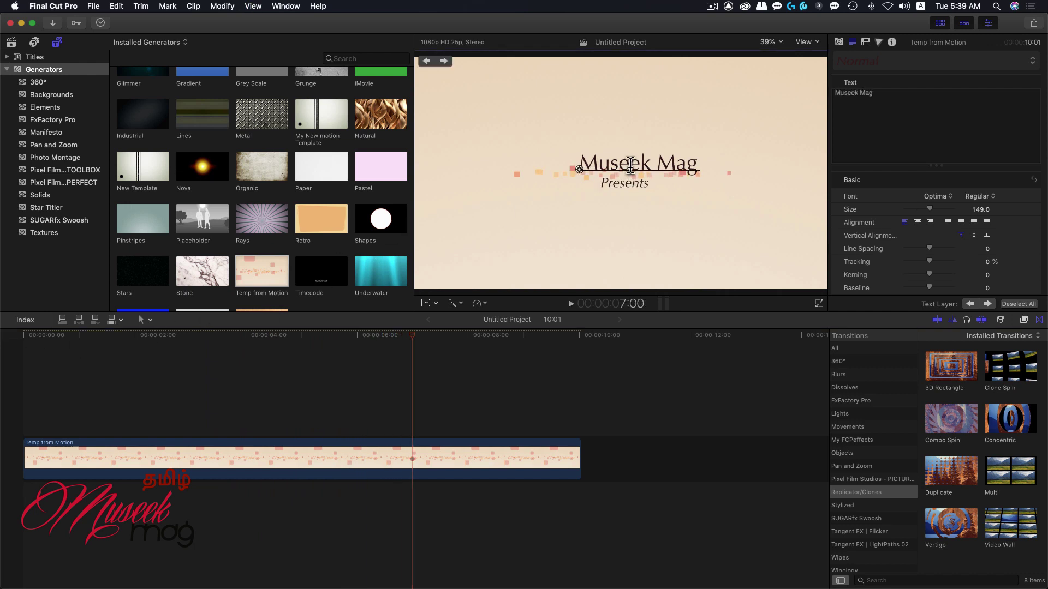
mouse_move(630, 167)
left_mouse_down()
mouse_move(567, 163)
mouse_move(578, 168)
left_mouse_up()
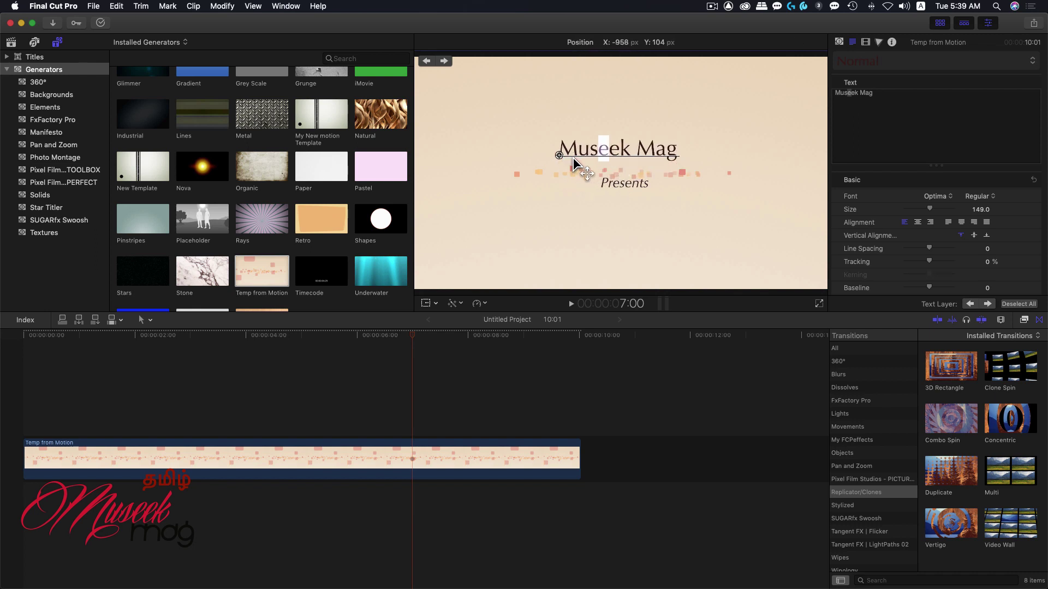
double_click(599, 167)
triple_click(599, 167)
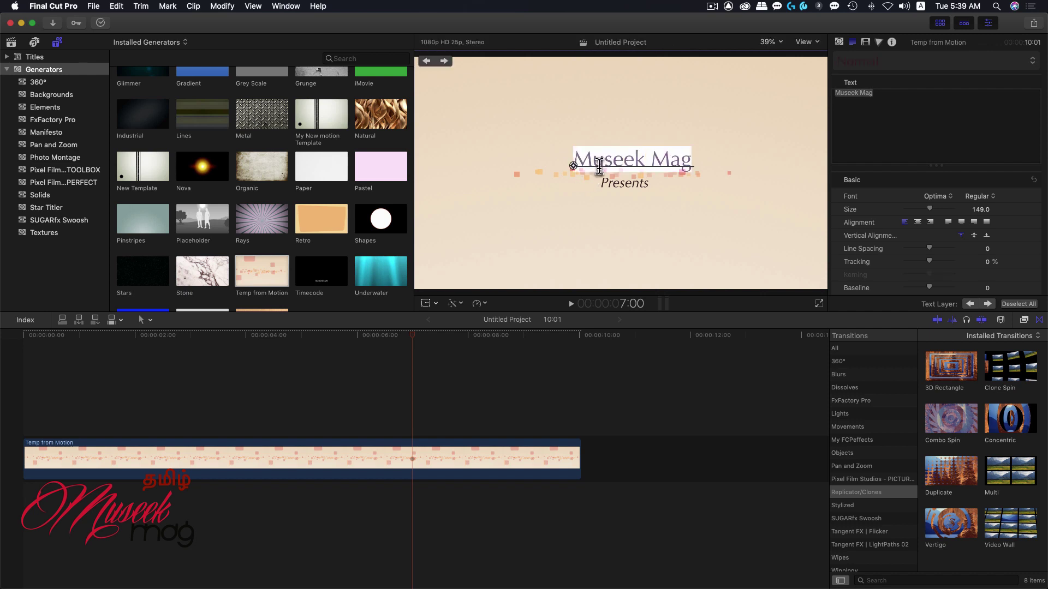
left_click(939, 197)
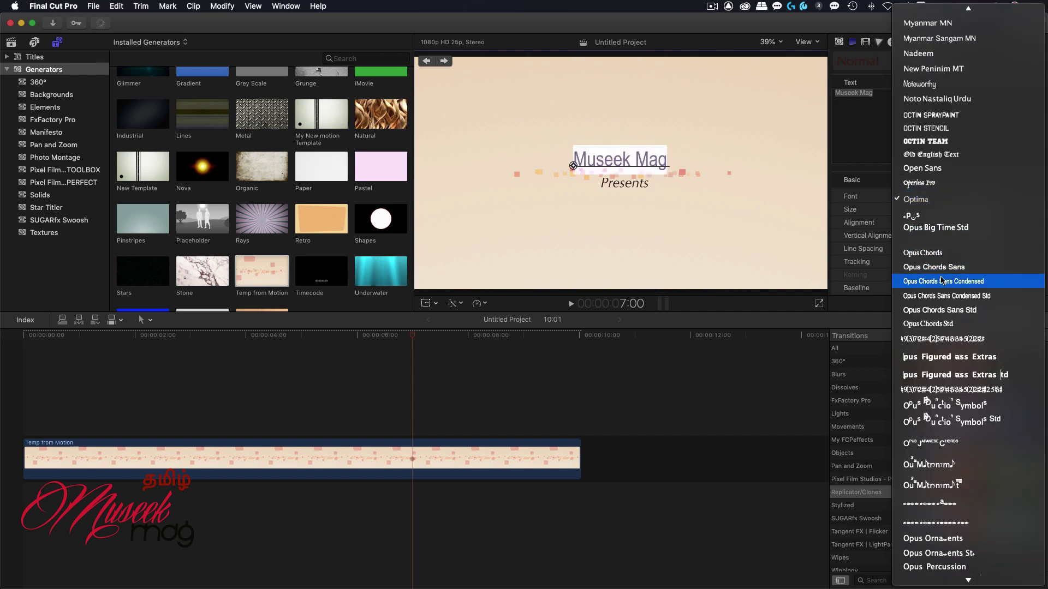
left_click(930, 143)
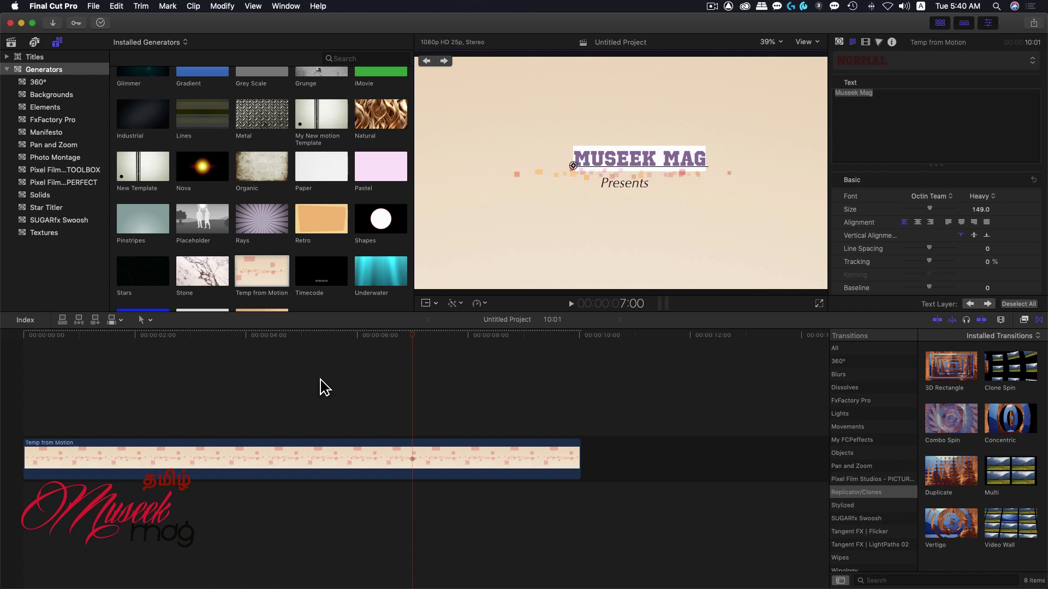
left_click(327, 349)
left_click(350, 344)
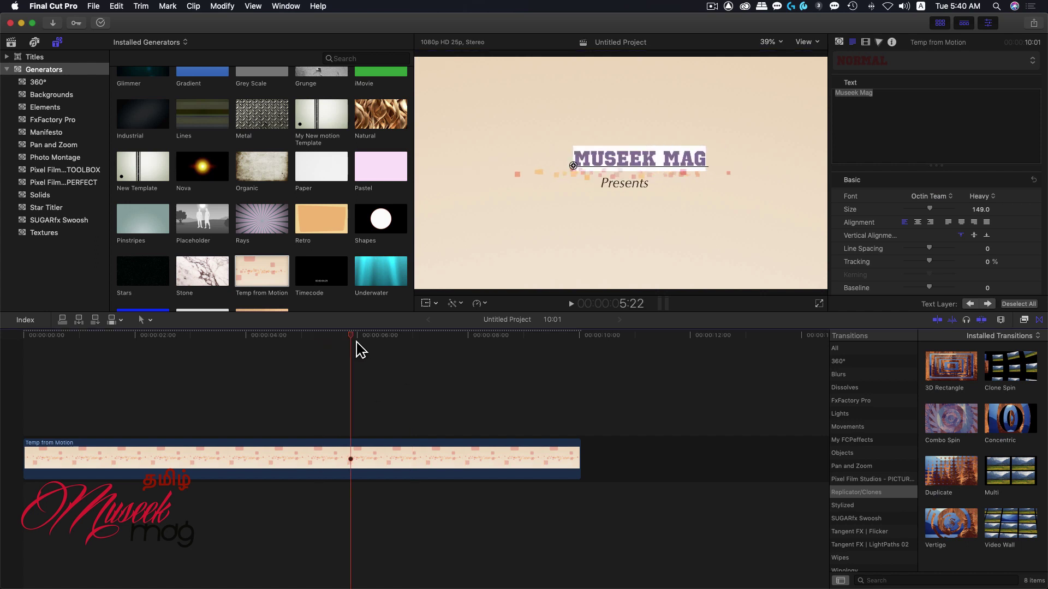